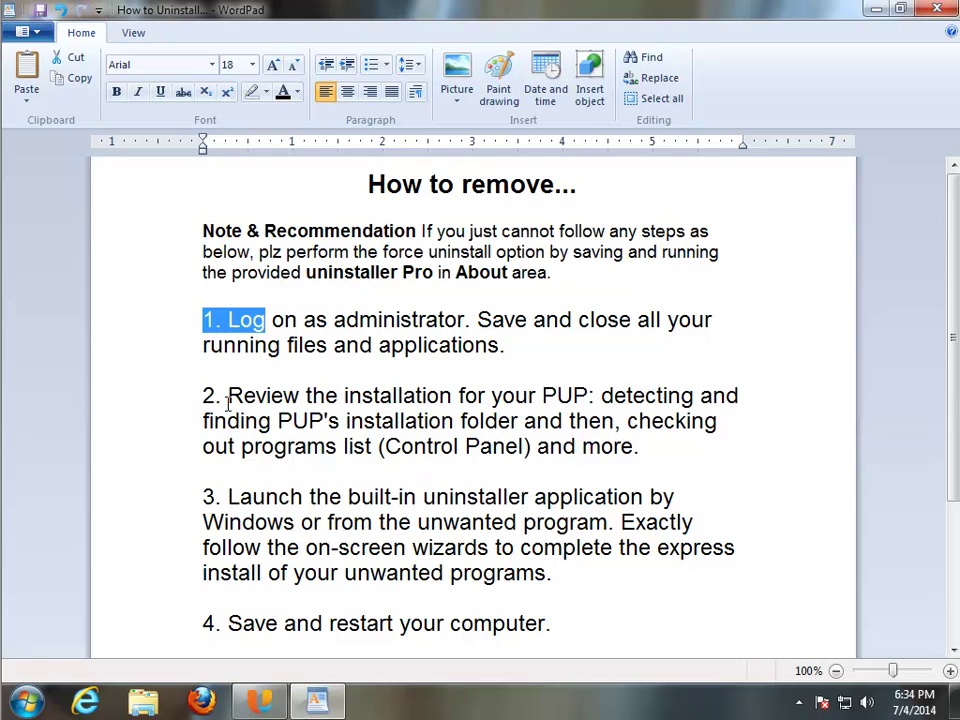
- Read through removal instructions 3 to 6 in the document, marking the start of each one
{"action": "left_click_drag", "start_coordinate": [305, 497], "coordinate": [200, 499]}
{"action": "left_click_drag", "start_coordinate": [284, 624], "coordinate": [165, 628]}
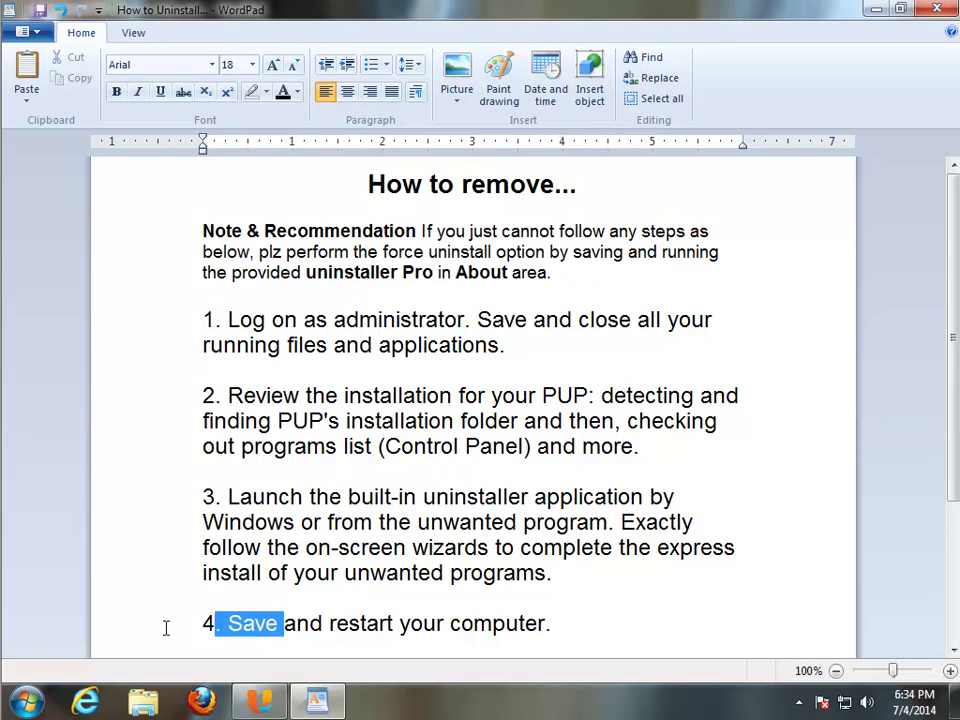
{"action": "scroll", "coordinate": [152, 636], "scroll_direction": "down", "scroll_amount": 3}
{"action": "left_click_drag", "start_coordinate": [369, 468], "coordinate": [124, 474]}
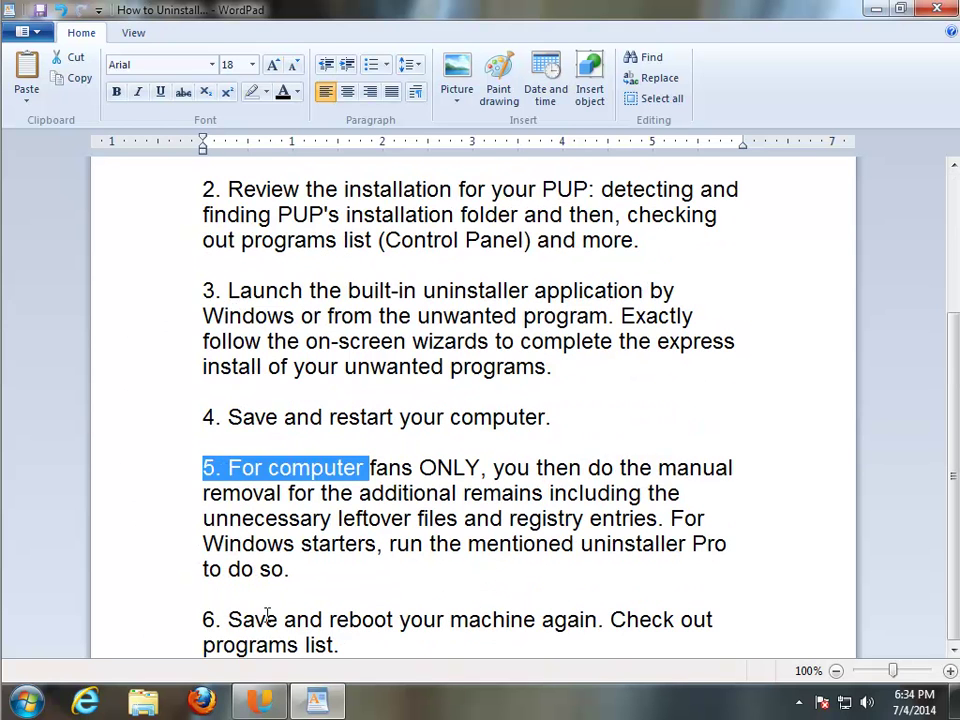
{"action": "left_click_drag", "start_coordinate": [283, 619], "coordinate": [203, 621]}
{"action": "left_click", "coordinate": [300, 341]}
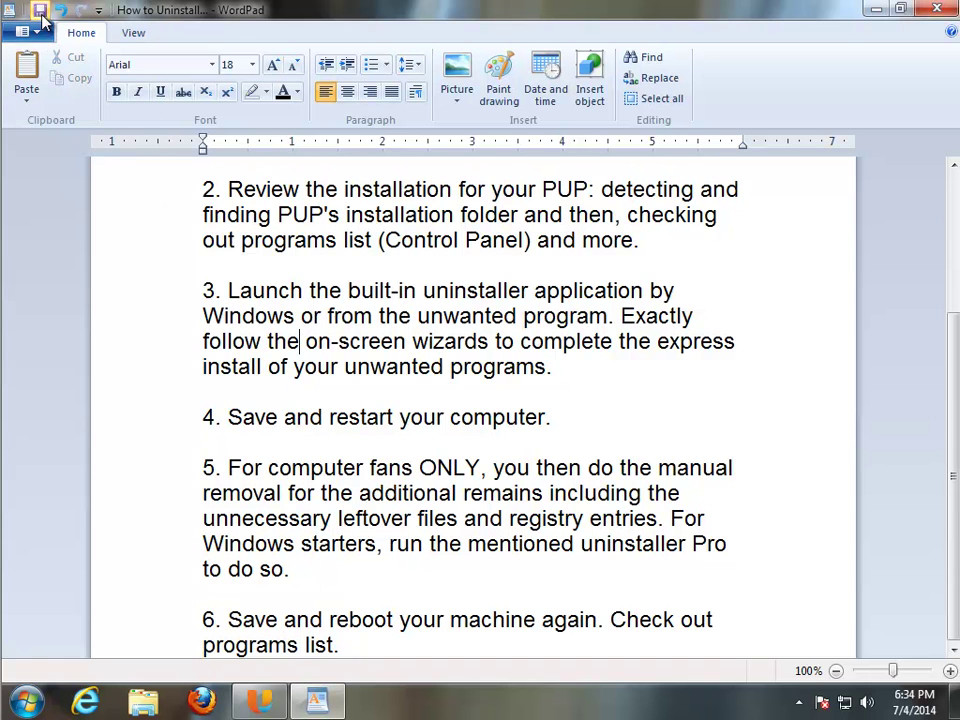
- Exit the removal guide document, bring up the running U Browser and close its window
{"action": "left_click", "coordinate": [34, 31]}
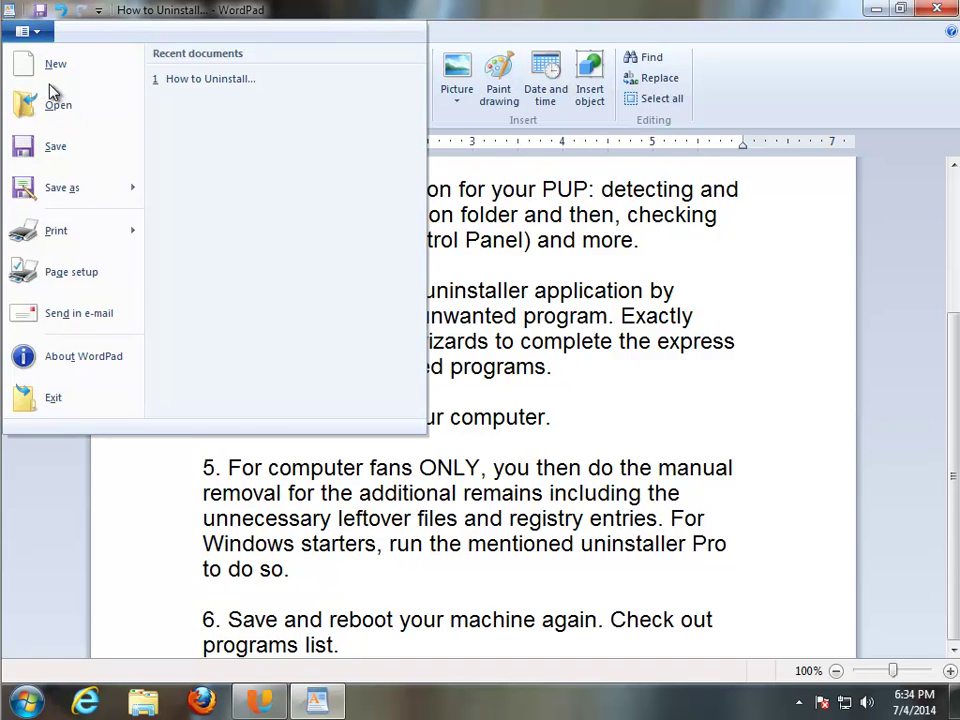
{"action": "left_click", "coordinate": [89, 405]}
{"action": "left_click", "coordinate": [257, 703]}
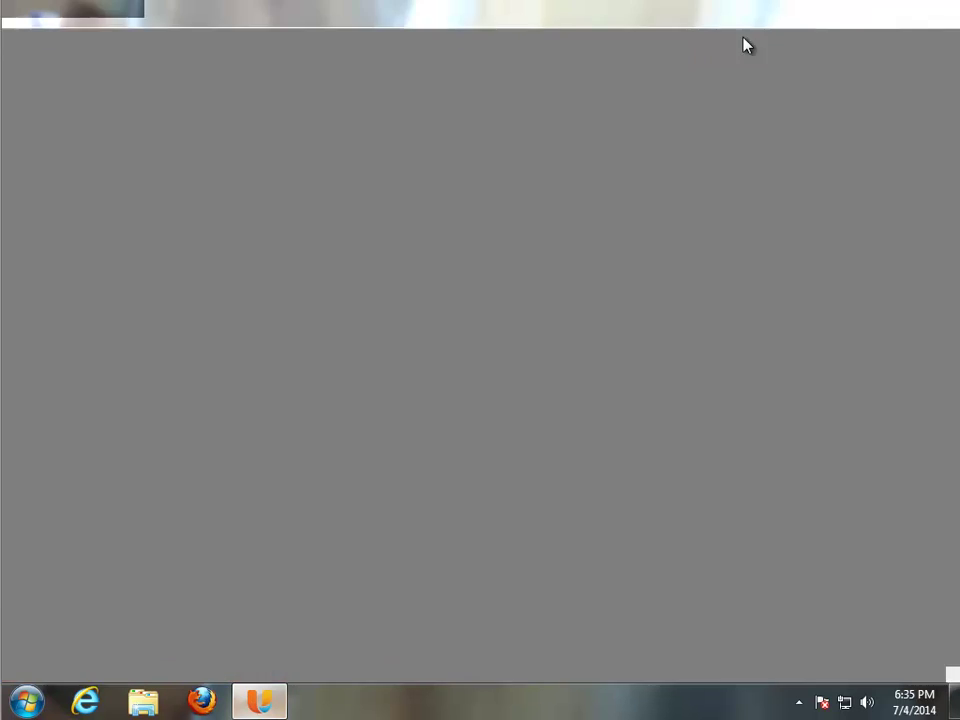
{"action": "left_click", "coordinate": [937, 10]}
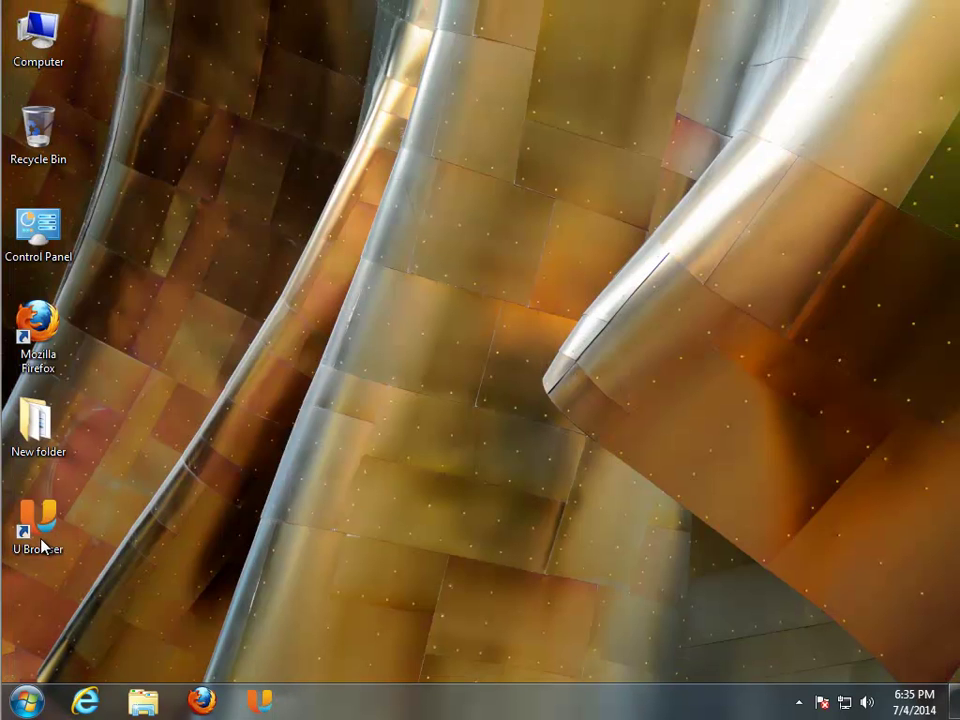
{"action": "key", "text": "shift+F10"}
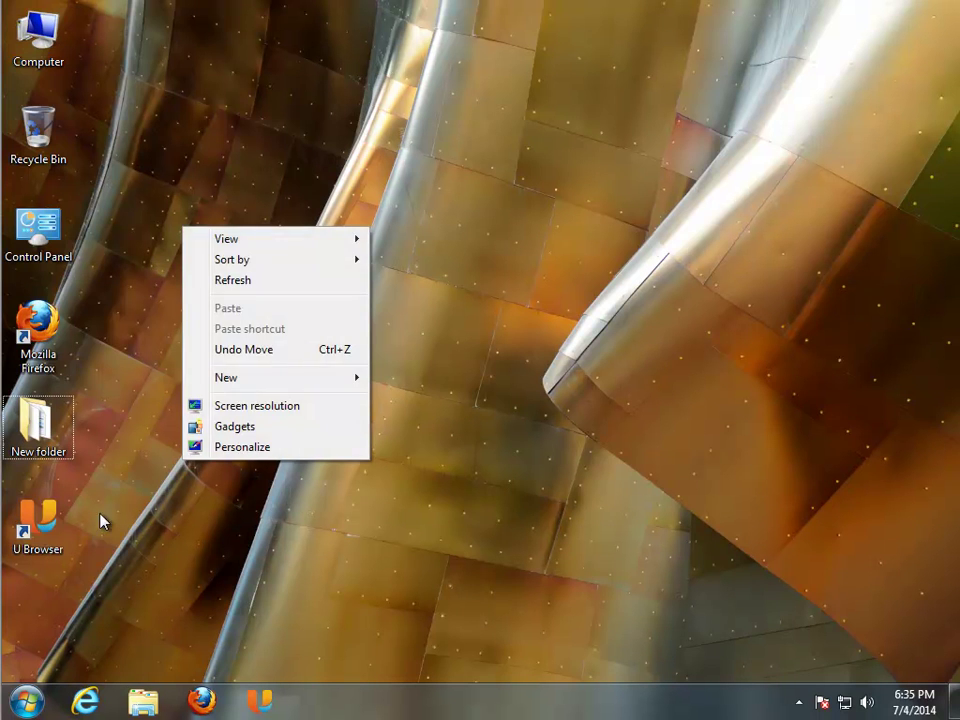
{"action": "key", "text": "Escape"}
{"action": "key", "text": "Down"}
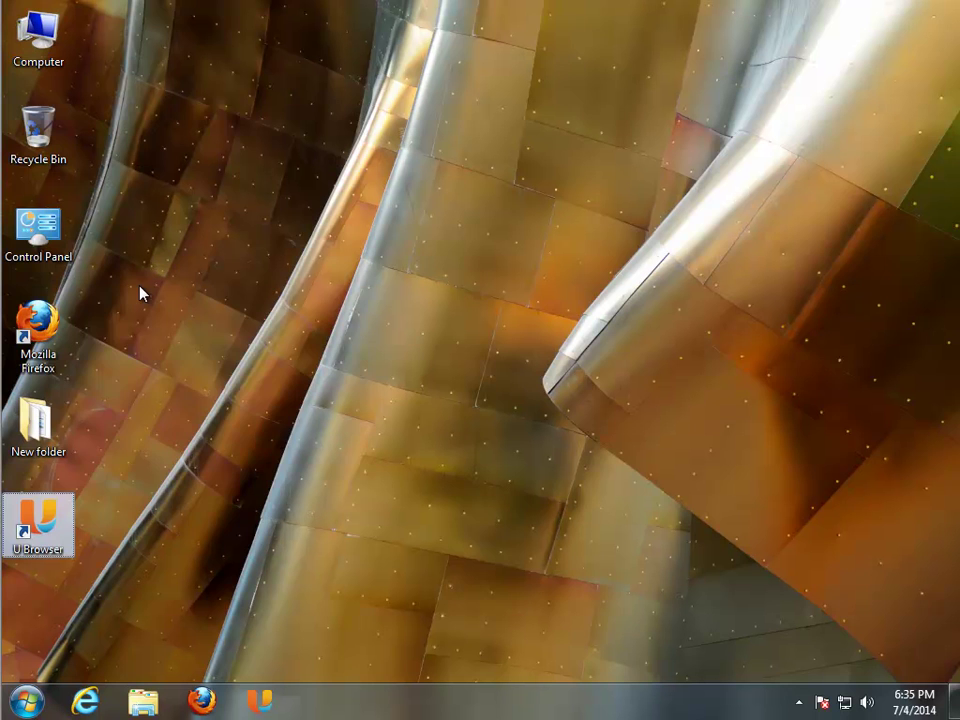
{"action": "key", "text": "shift+F10"}
{"action": "key", "text": "Escape"}
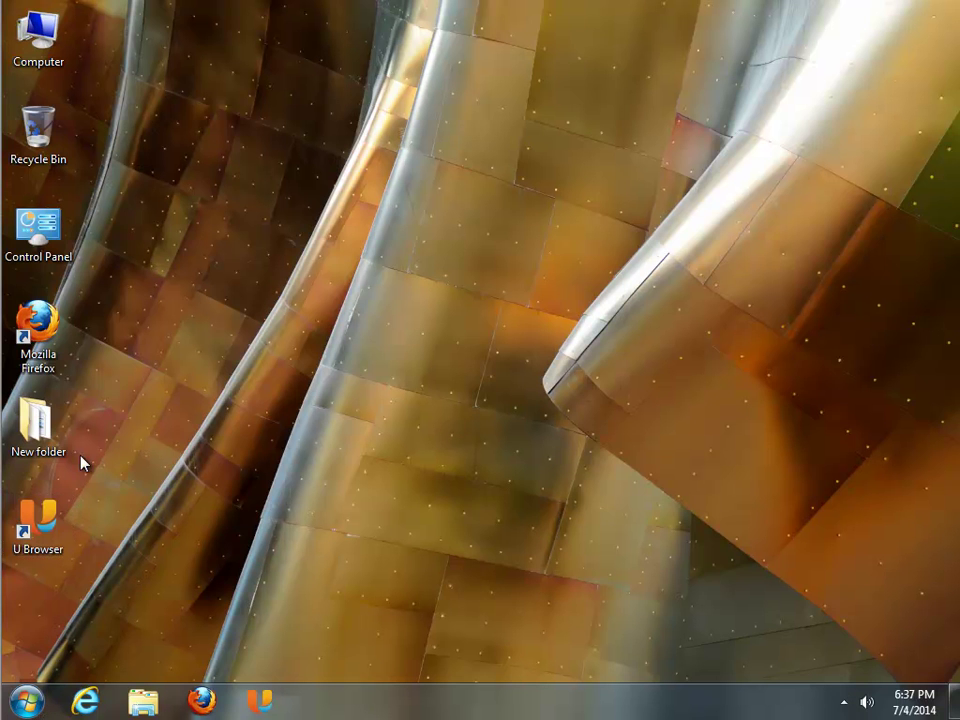
- Open the file location of the U Browser shortcut and copy the word "Conduit" from its folder path
{"action": "right_click", "coordinate": [60, 538]}
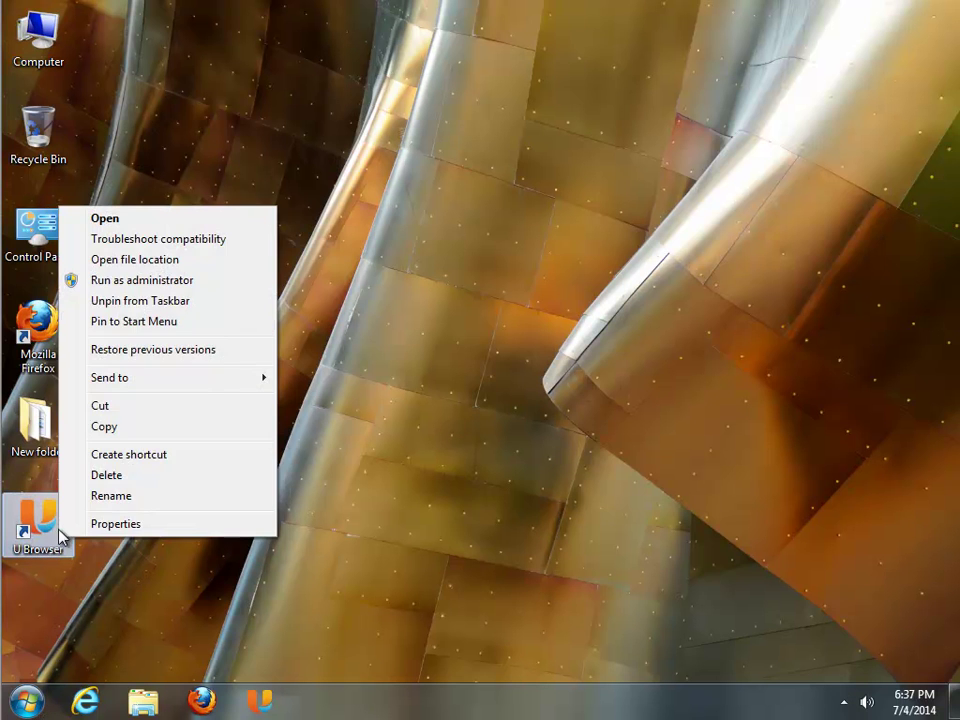
{"action": "left_click", "coordinate": [167, 262]}
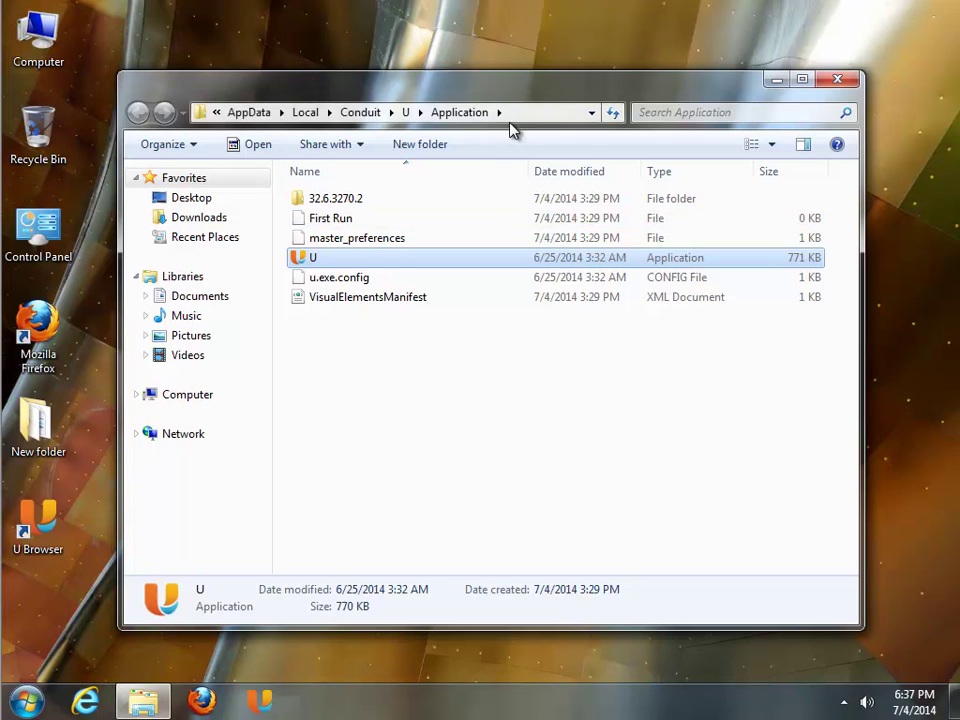
{"action": "left_click", "coordinate": [518, 116]}
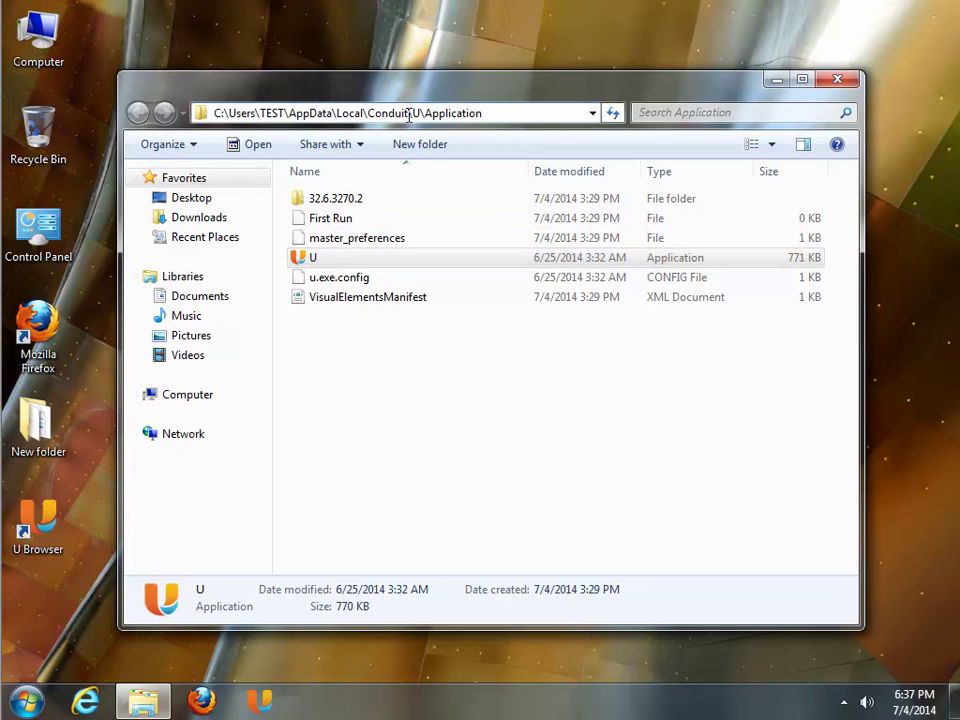
{"action": "right_click", "coordinate": [378, 117]}
{"action": "left_click", "coordinate": [422, 180]}
{"action": "left_click", "coordinate": [325, 392]}
- Look through the installed program shortcuts, and open the Control Panel's list for uninstalling programs
{"action": "key", "text": "super"}
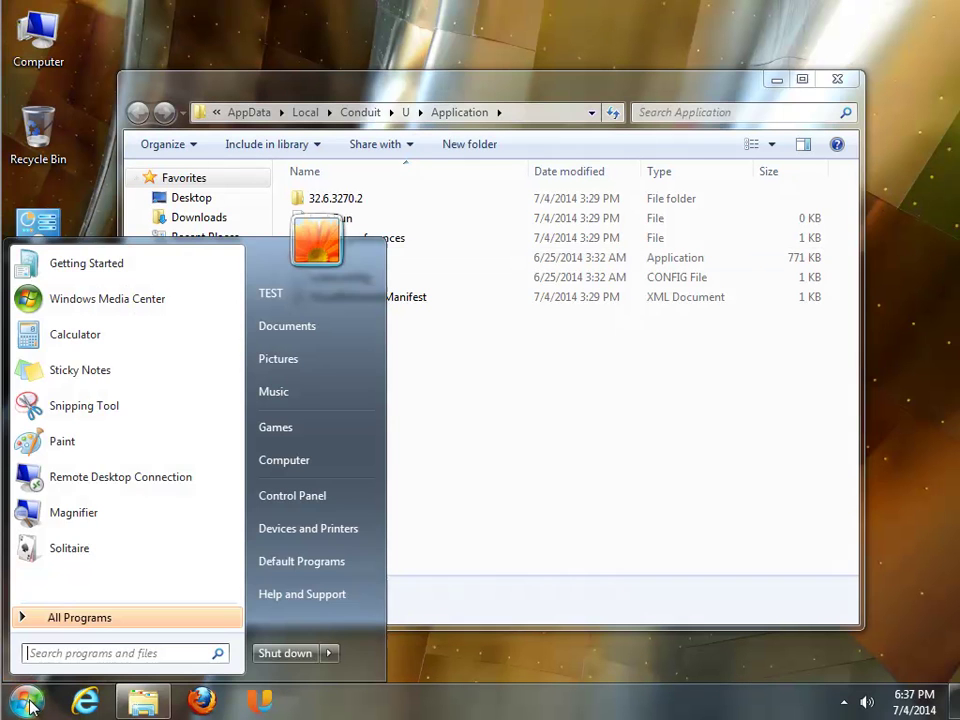
{"action": "left_click", "coordinate": [75, 620]}
{"action": "left_click", "coordinate": [47, 522]}
{"action": "left_click", "coordinate": [311, 497]}
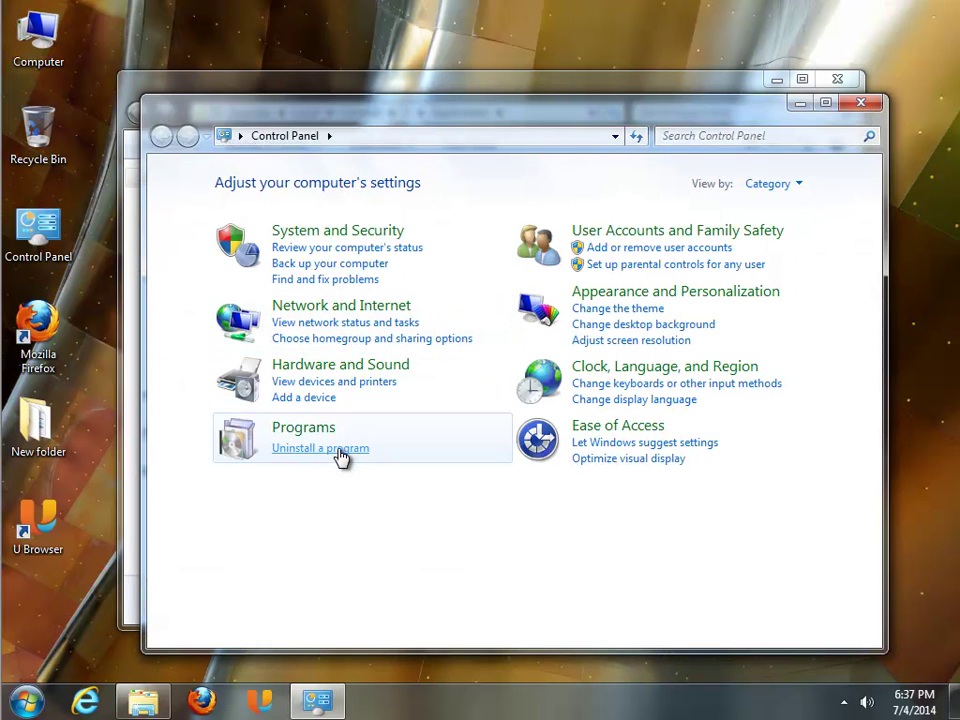
{"action": "left_click", "coordinate": [336, 451]}
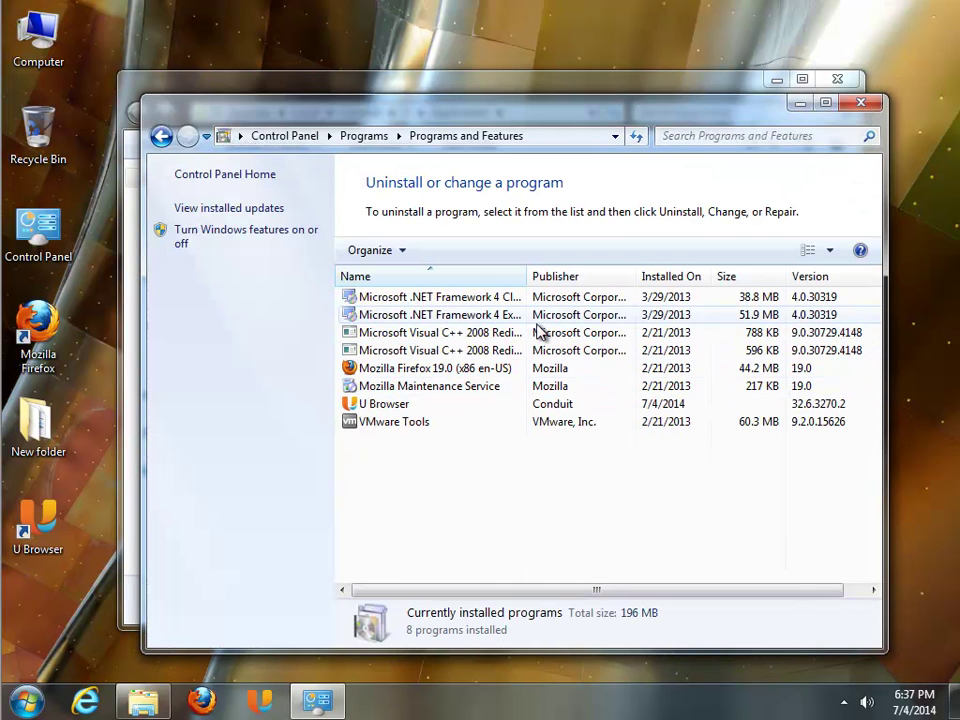
- Sort the installed programs by installation date and start uninstalling U Browser
{"action": "left_click", "coordinate": [668, 276]}
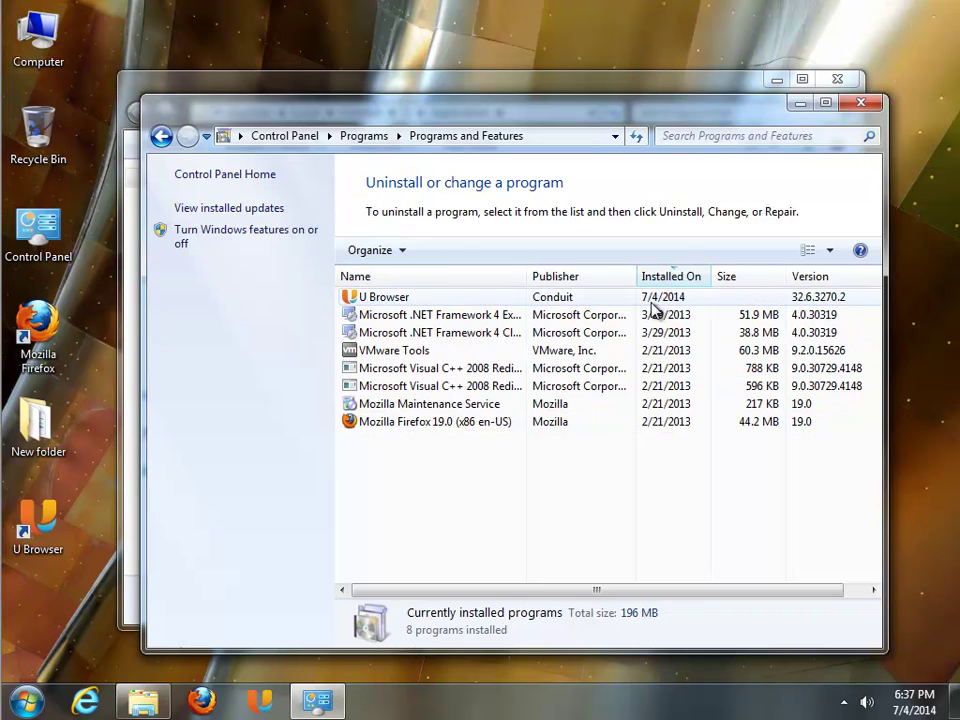
{"action": "left_click", "coordinate": [455, 298]}
{"action": "left_click", "coordinate": [446, 251]}
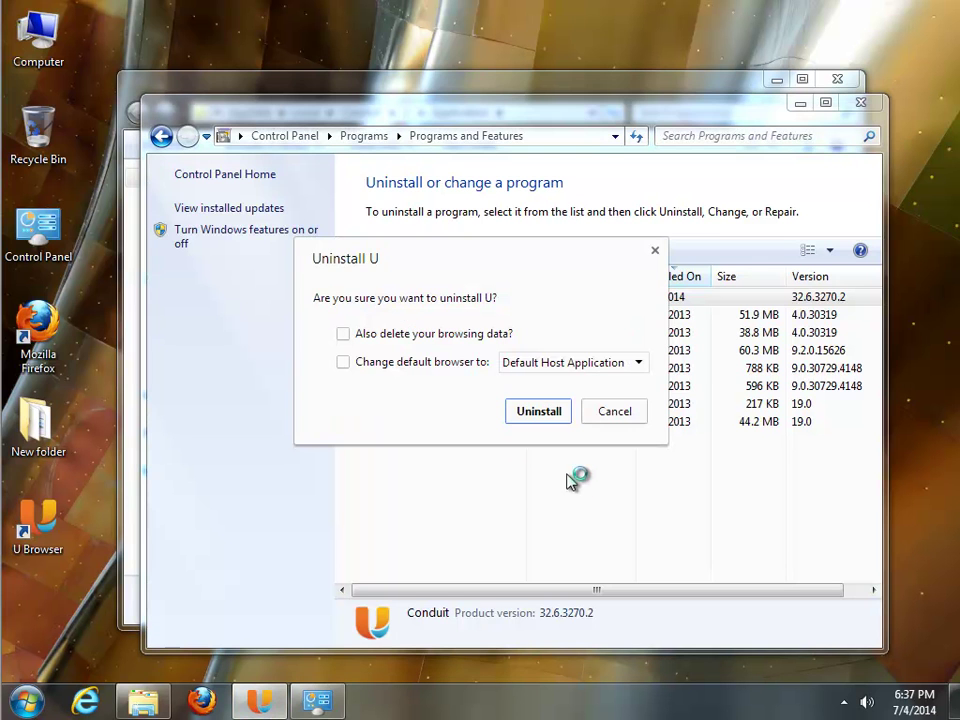
- Uninstall U with its browsing data, picking Mozilla Firefox for the default browser change but switching that option off again
{"action": "left_click_drag", "start_coordinate": [487, 276], "coordinate": [530, 336]}
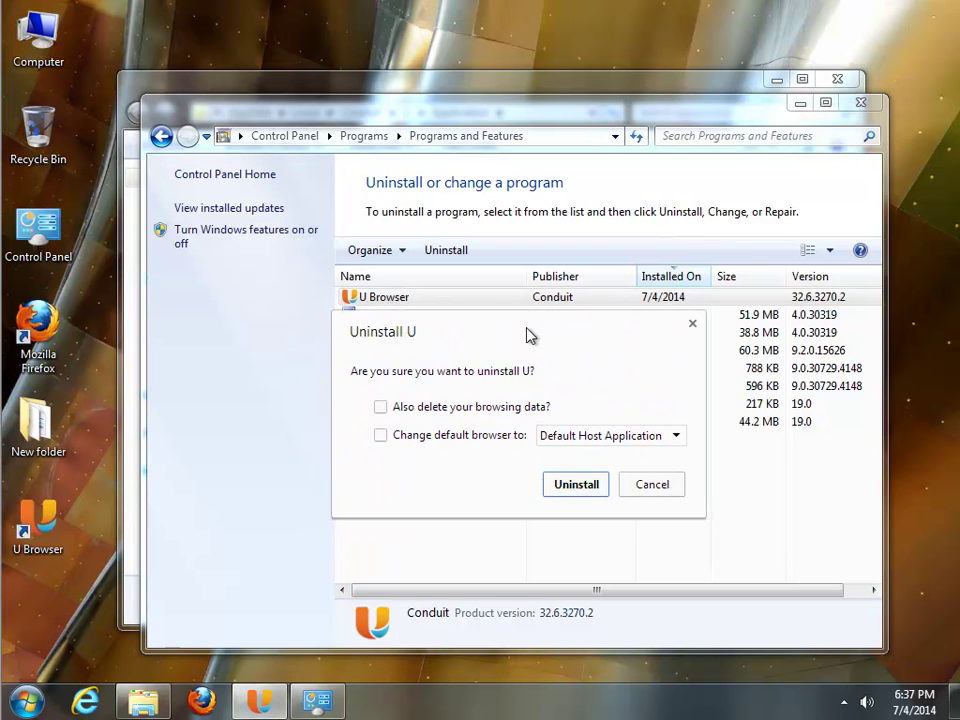
{"action": "left_click", "coordinate": [461, 409]}
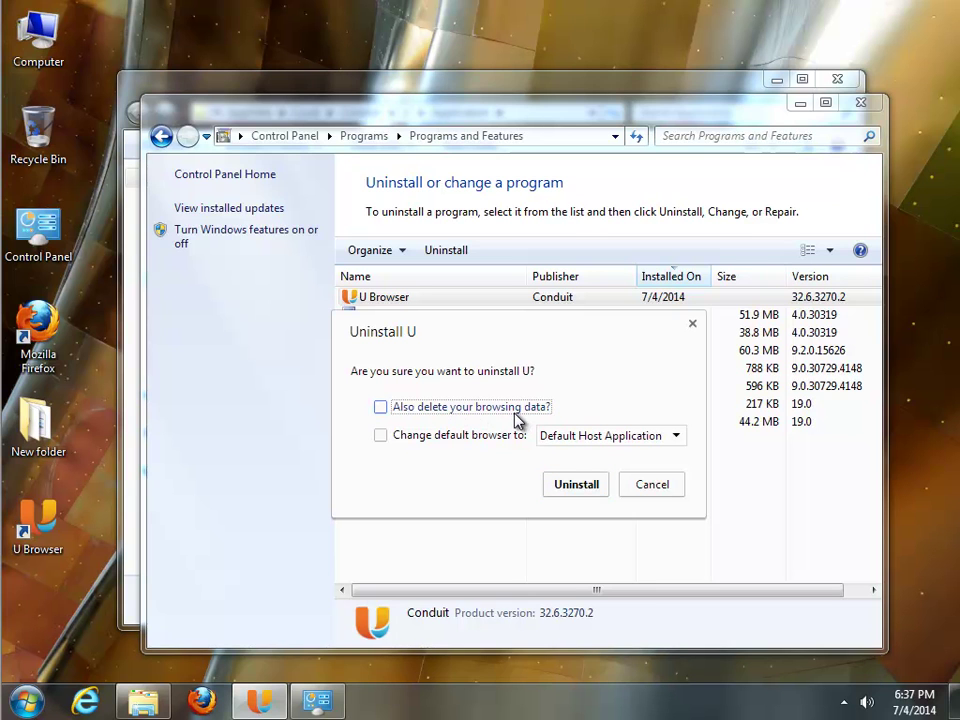
{"action": "left_click", "coordinate": [420, 440]}
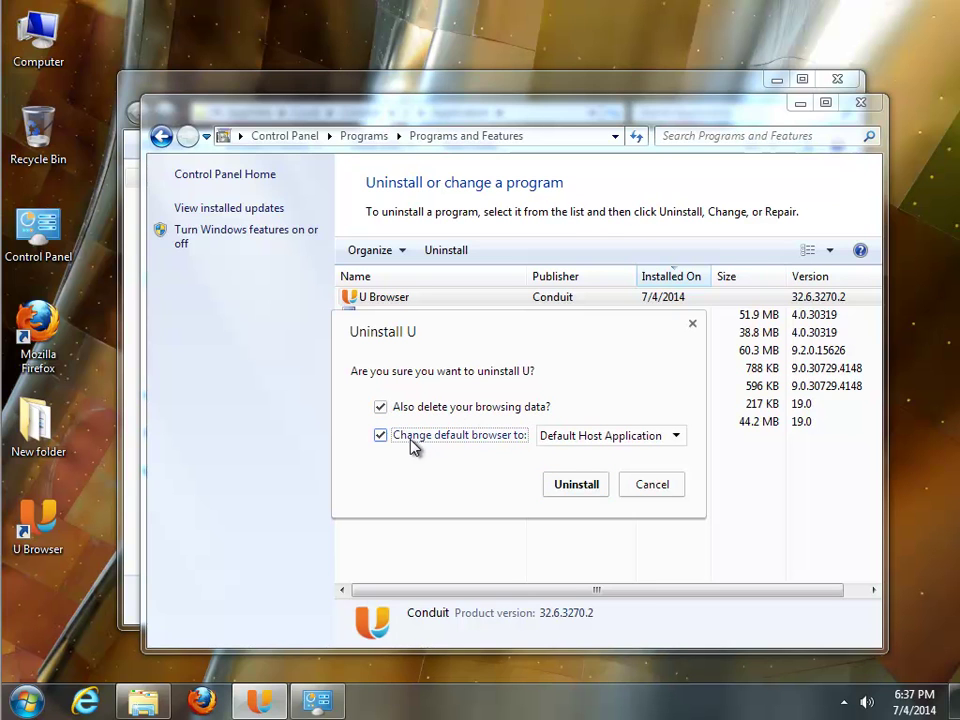
{"action": "left_click", "coordinate": [605, 436]}
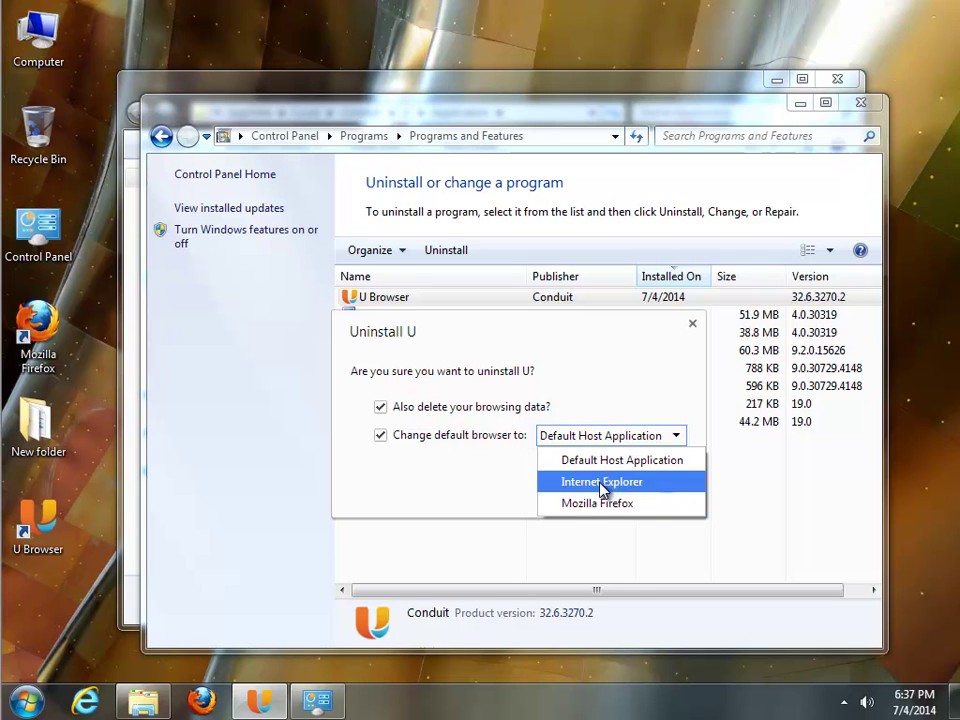
{"action": "left_click", "coordinate": [590, 505]}
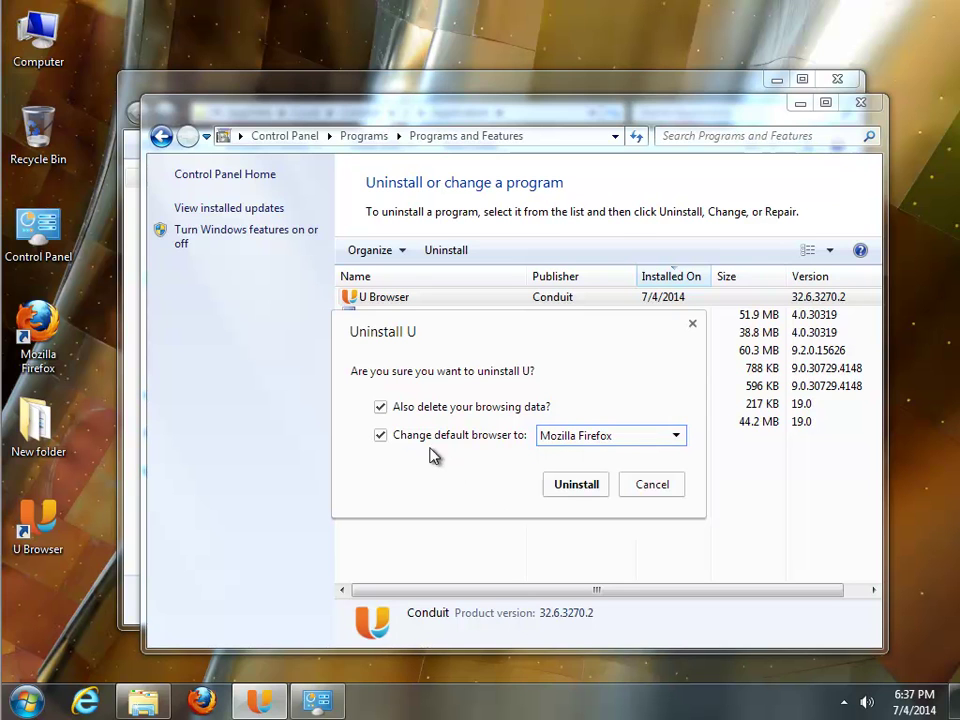
{"action": "left_click", "coordinate": [401, 443]}
{"action": "left_click", "coordinate": [580, 490]}
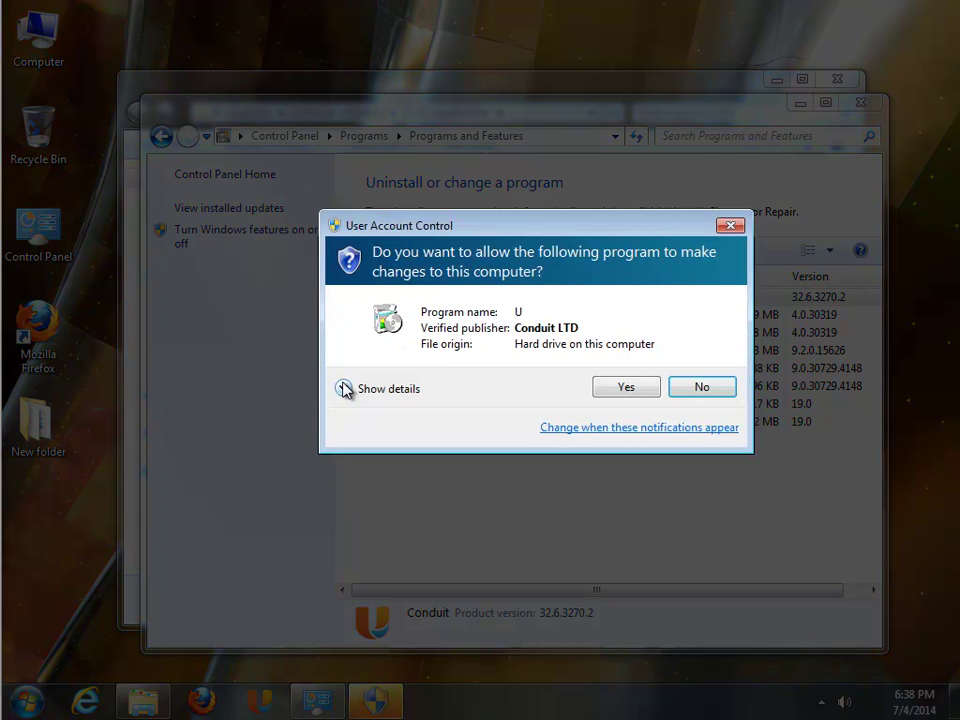
- Expand the details of both User Account Control requests from Conduit LTD and allow each of them
{"action": "left_click", "coordinate": [343, 389]}
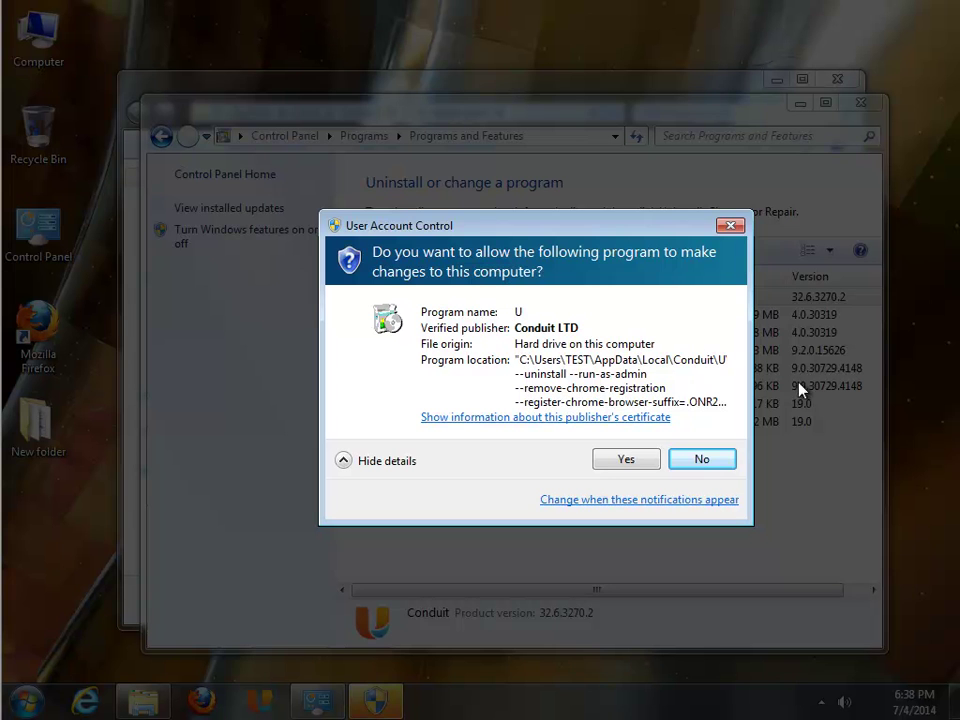
{"action": "left_click", "coordinate": [644, 462]}
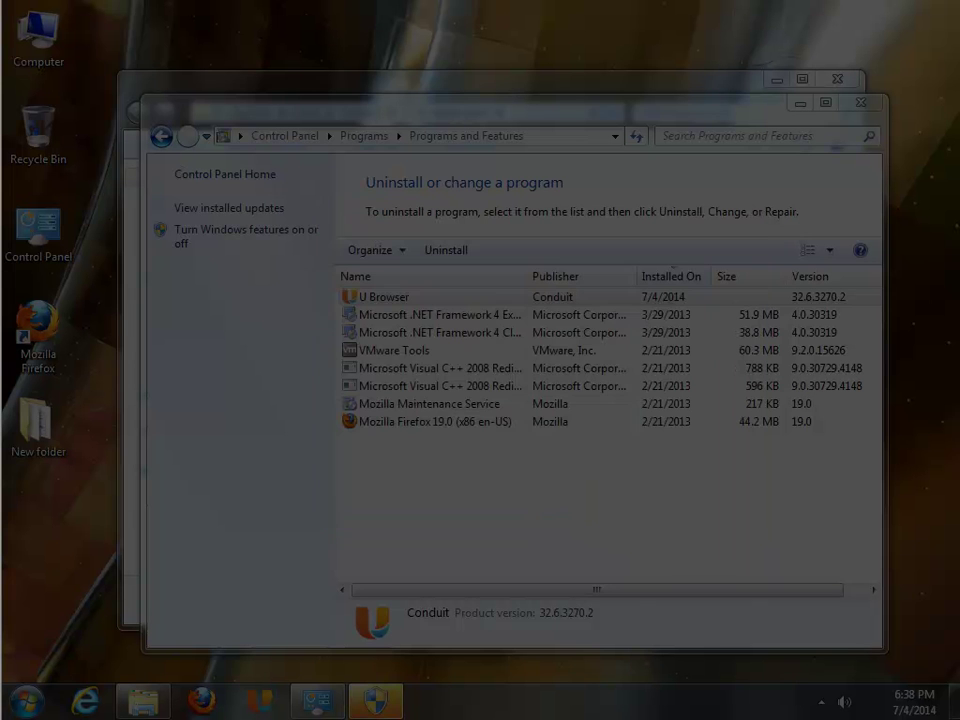
{"action": "left_click", "coordinate": [380, 390]}
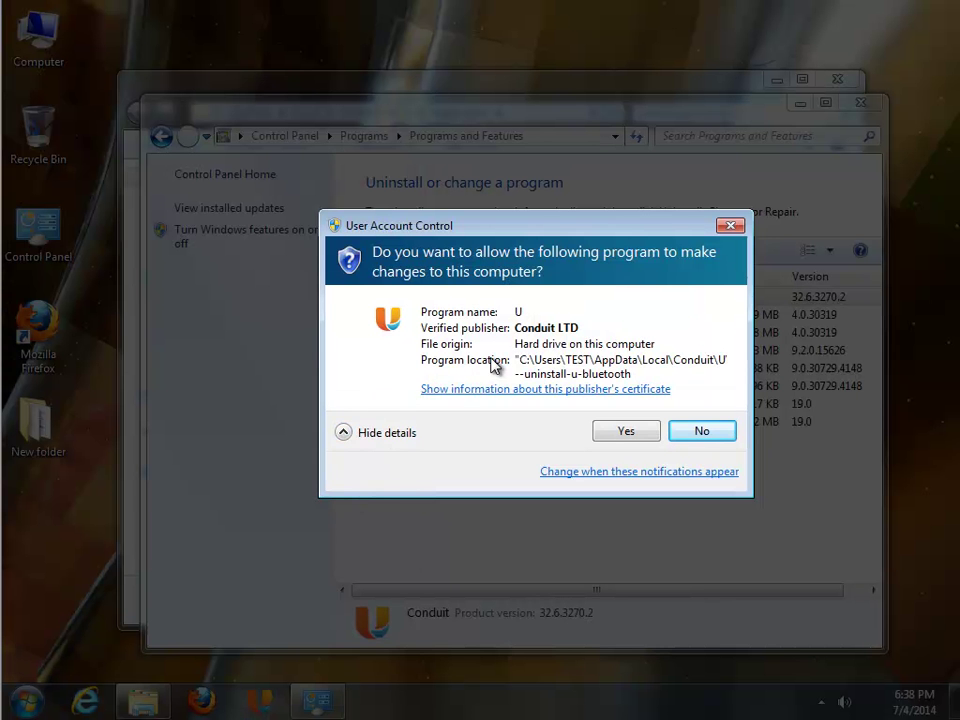
{"action": "left_click", "coordinate": [636, 432]}
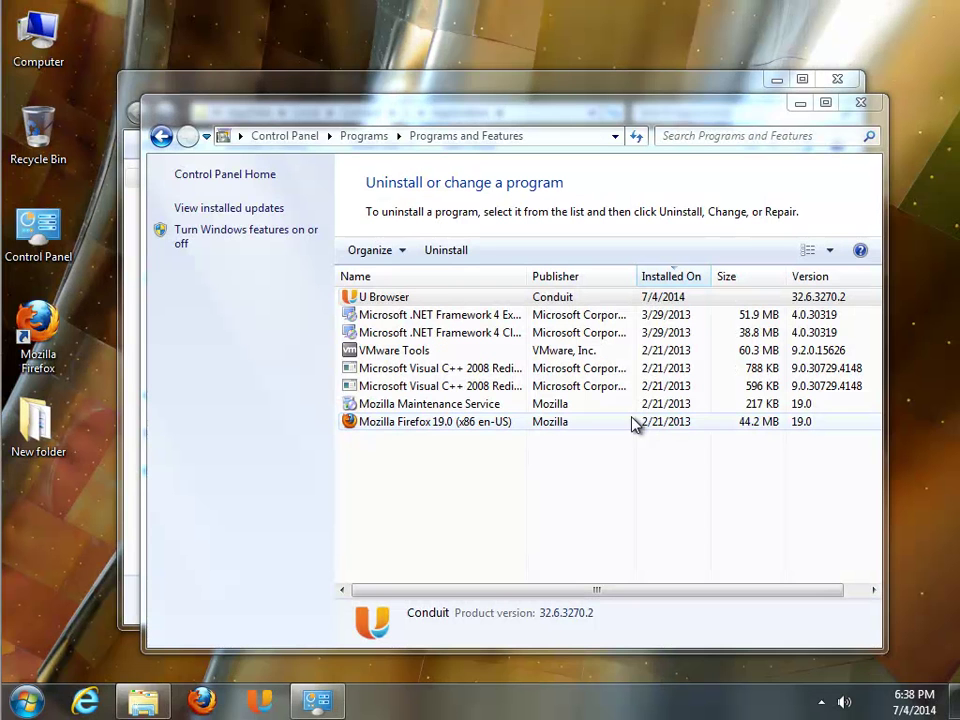
- Refresh the installed programs list, and close both the Control Panel and the Application folder windows
{"action": "right_click", "coordinate": [425, 449]}
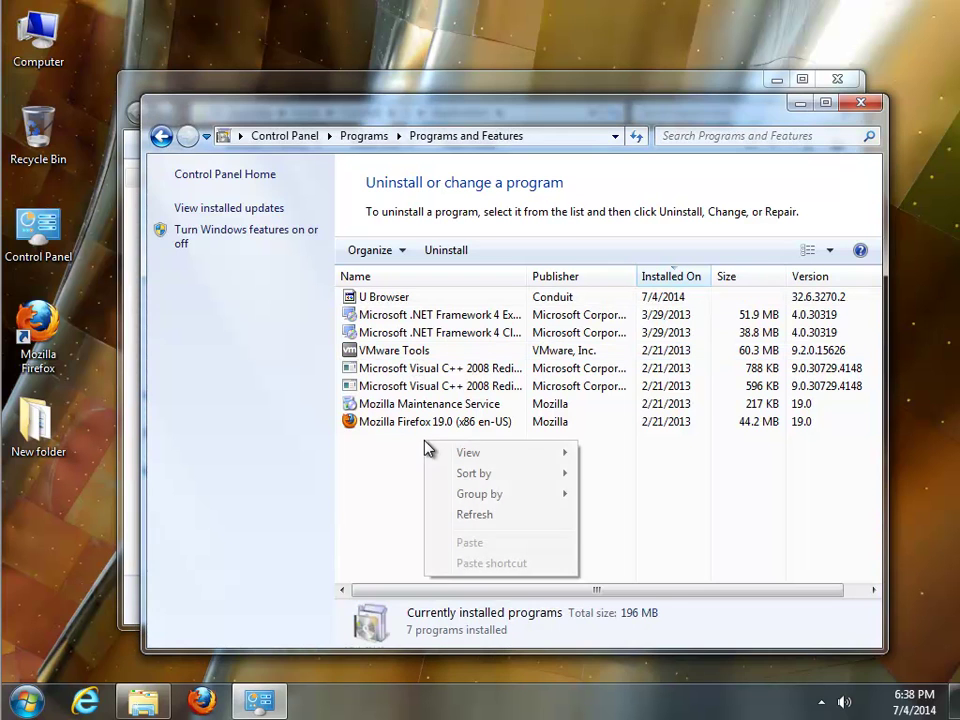
{"action": "left_click", "coordinate": [470, 516]}
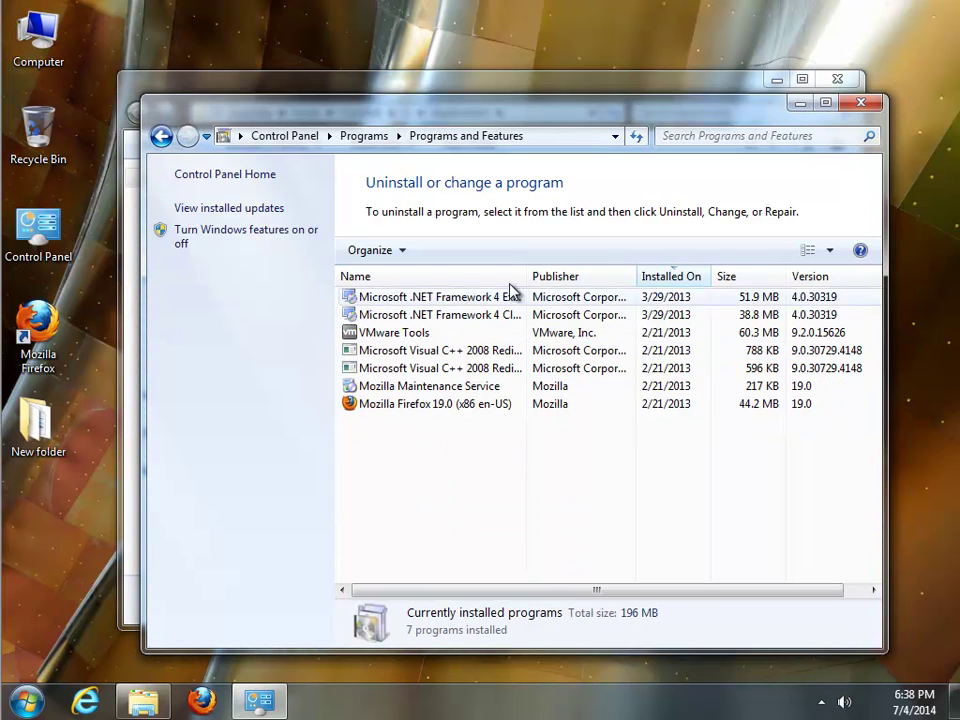
{"action": "left_click", "coordinate": [862, 104]}
{"action": "left_click", "coordinate": [845, 81]}
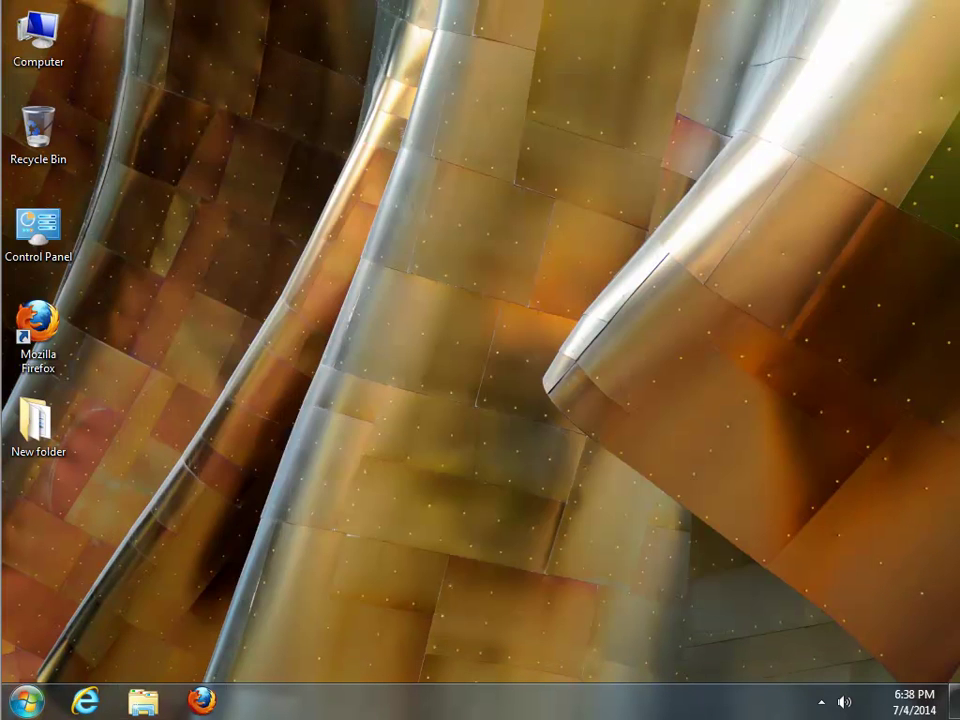
- Bring up the shutdown choices with the Restart option, and refresh the desktop
{"action": "key", "text": "super"}
{"action": "left_click", "coordinate": [328, 653]}
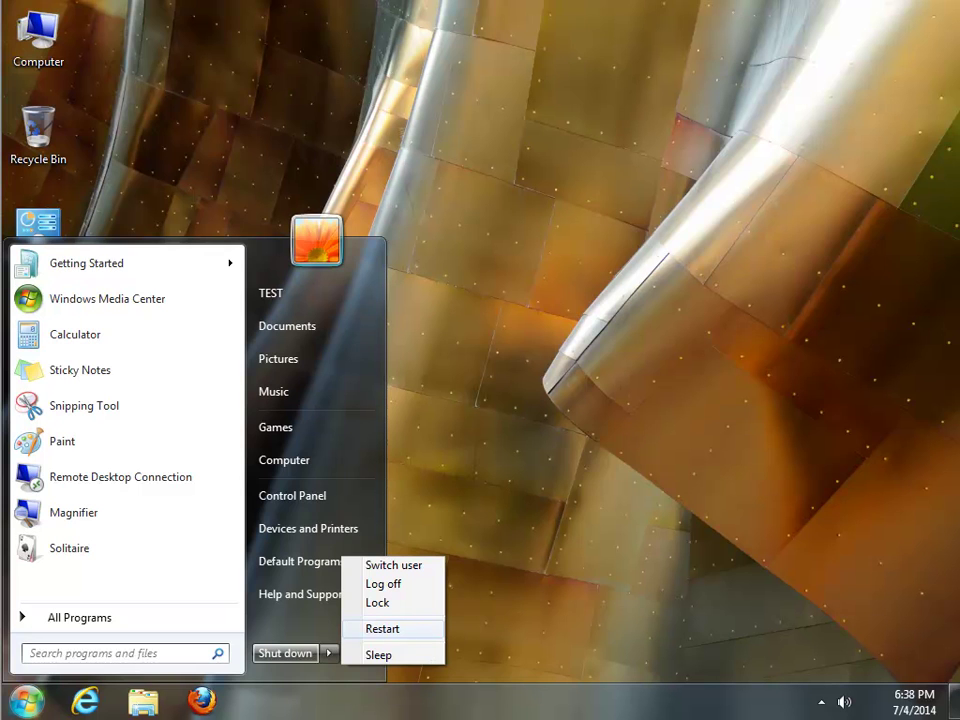
{"action": "right_click", "coordinate": [533, 268]}
{"action": "left_click", "coordinate": [575, 321]}
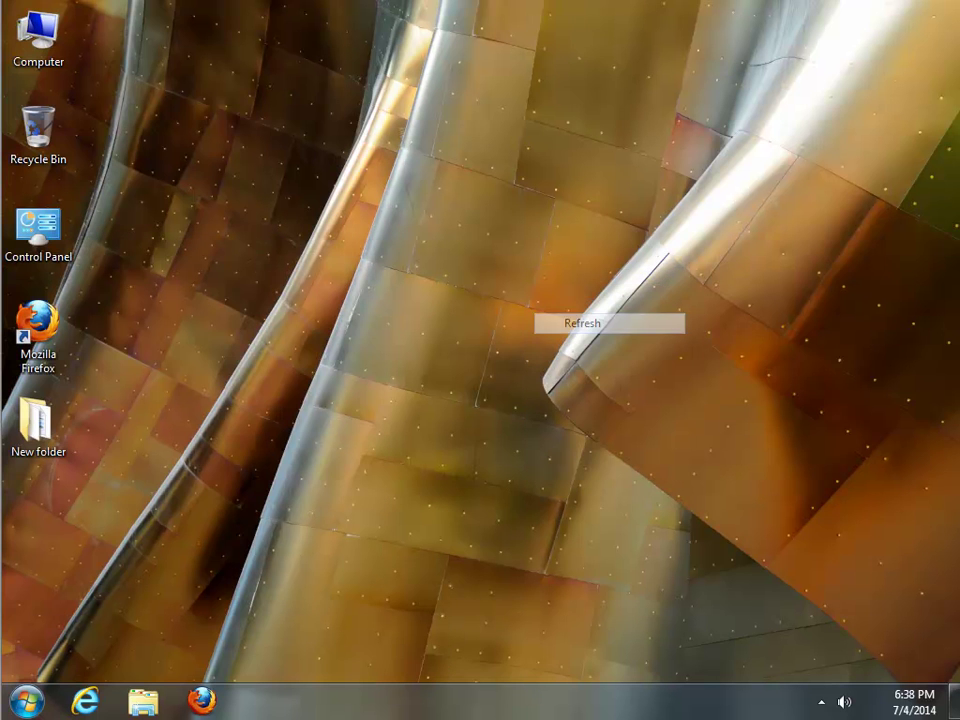
- Open Computer and search all of it for the copied word "Conduit"
{"action": "double_click", "coordinate": [62, 45]}
{"action": "left_click", "coordinate": [647, 111]}
{"action": "right_click", "coordinate": [647, 111]}
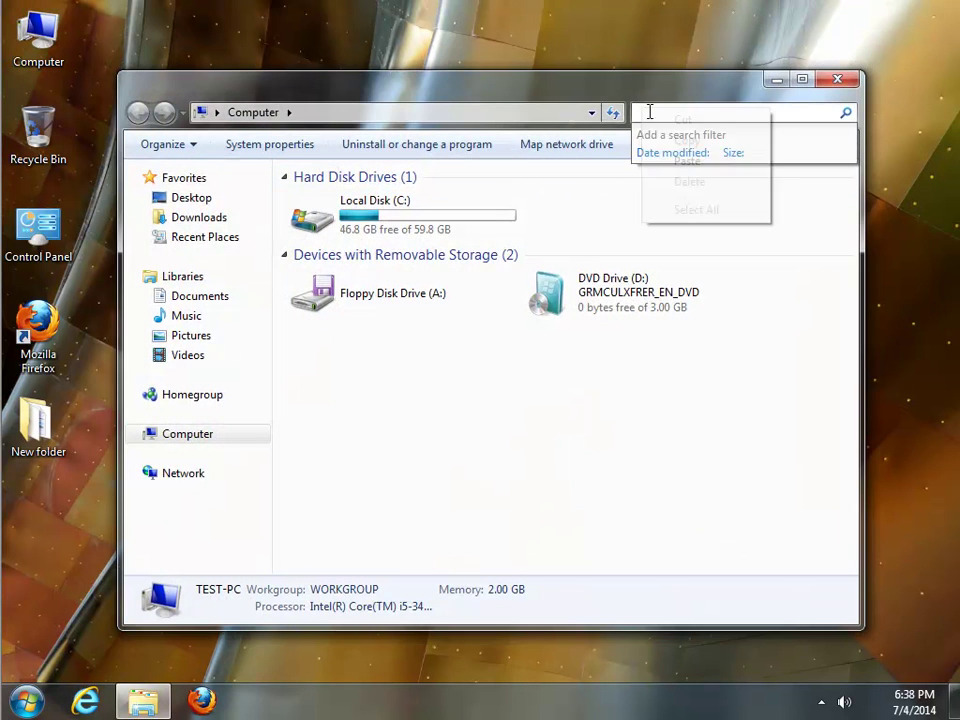
{"action": "left_click", "coordinate": [687, 161]}
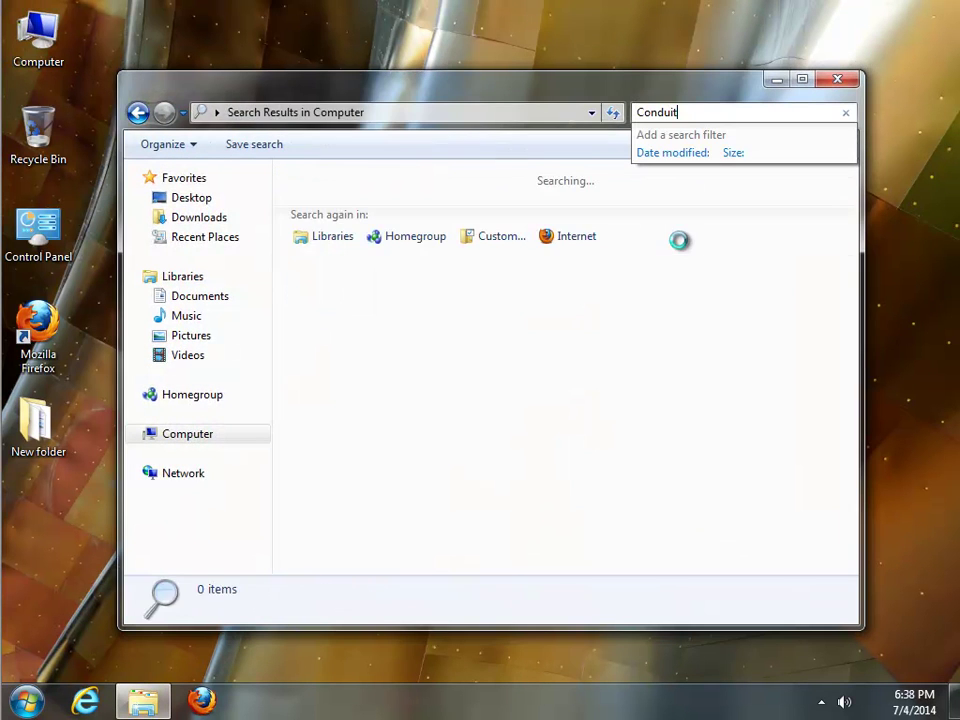
- Launch Registry Editor, expand the details of its User Account Control request and allow it
{"action": "key", "text": "super+r"}
{"action": "left_click", "coordinate": [161, 639]}
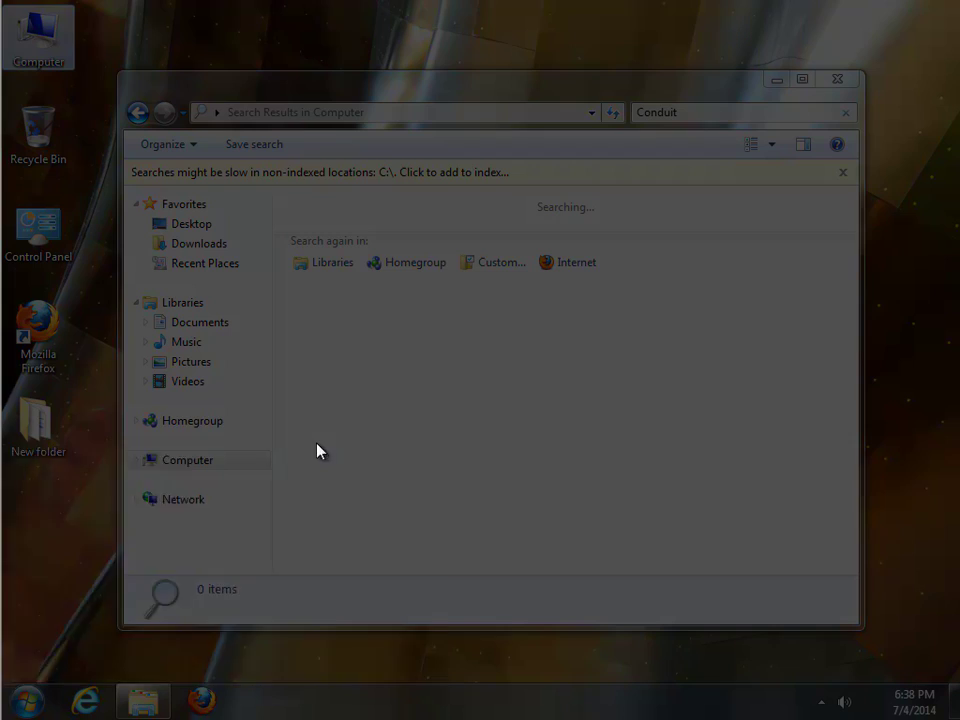
{"action": "left_click", "coordinate": [92, 622]}
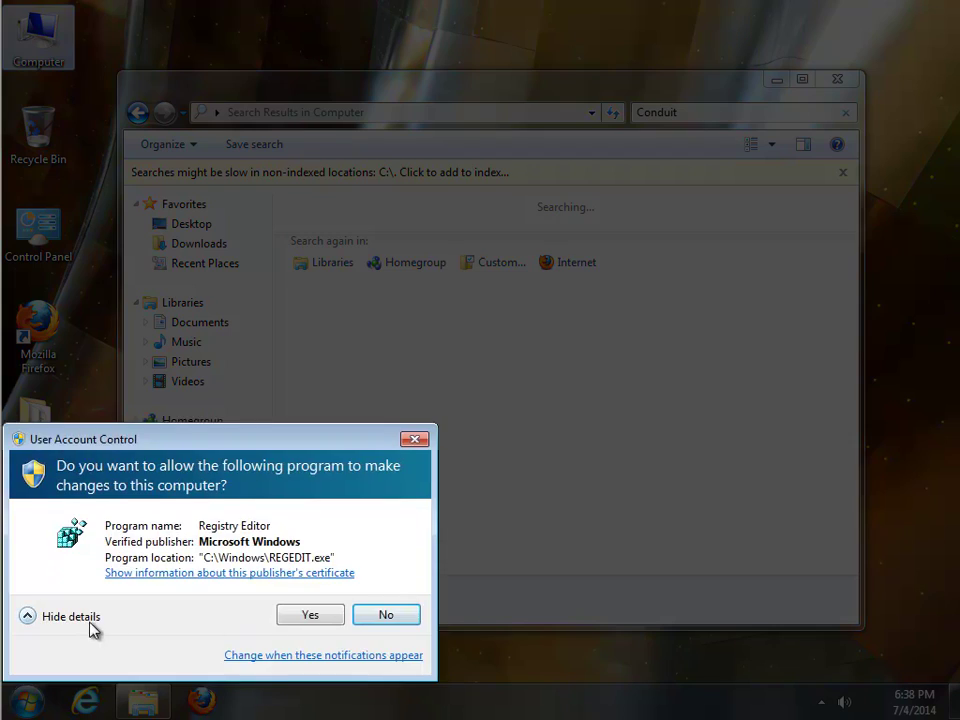
{"action": "left_click", "coordinate": [287, 618]}
- Collapse HKEY_CLASSES_ROOT and search the whole registry from the Computer root for "Conduit"
{"action": "left_click_drag", "start_coordinate": [243, 597], "coordinate": [196, 597]}
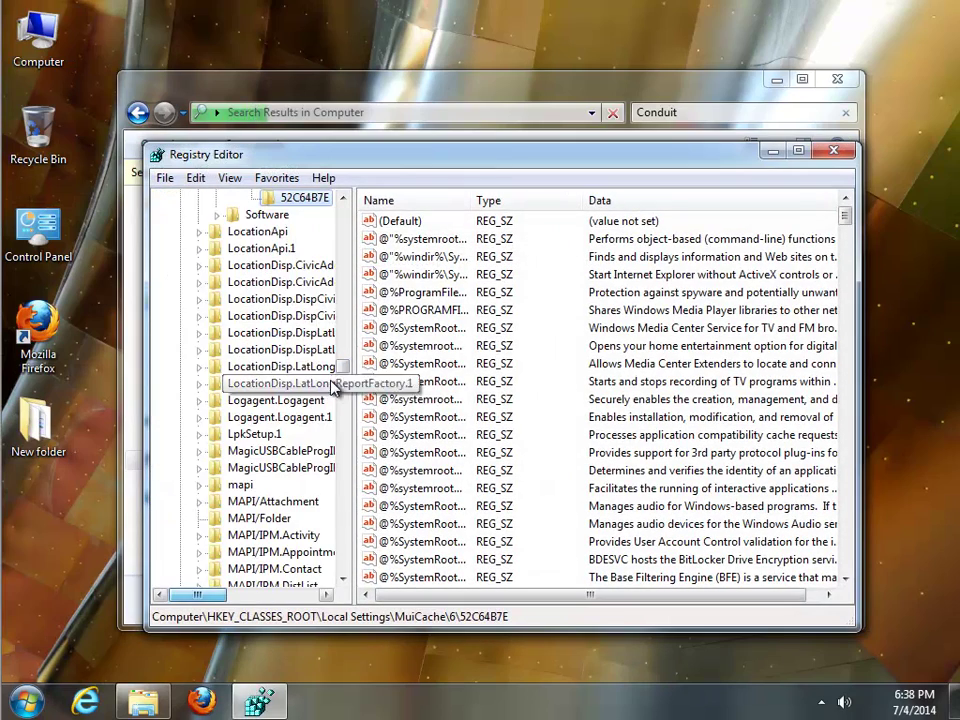
{"action": "left_click_drag", "start_coordinate": [343, 368], "coordinate": [343, 216]}
{"action": "left_click", "coordinate": [181, 214]}
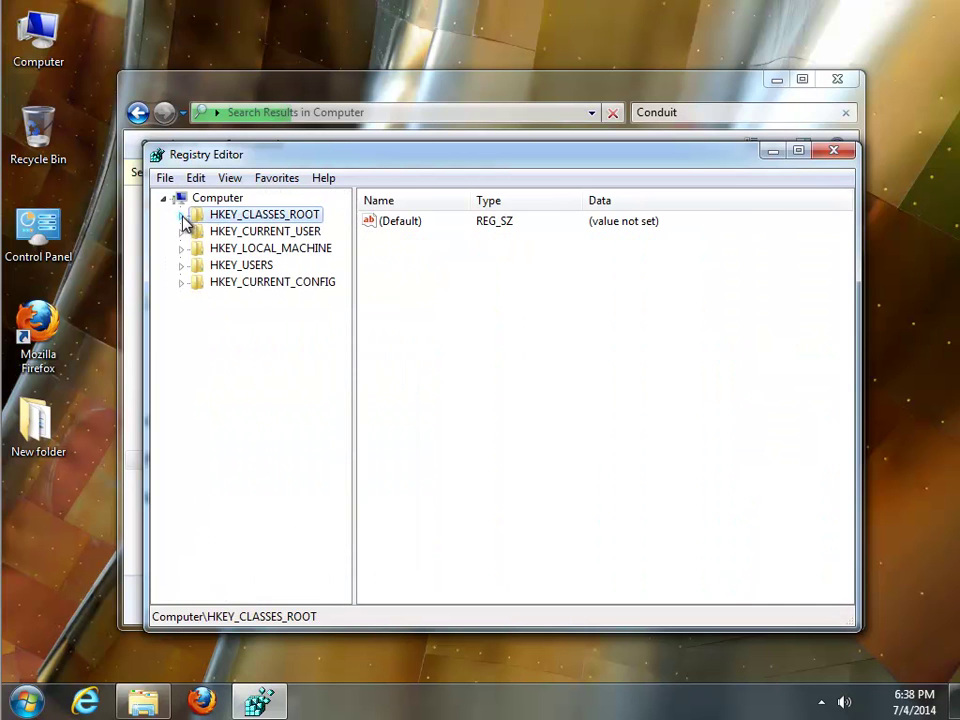
{"action": "left_click", "coordinate": [200, 199]}
{"action": "key", "text": "ctrl+f"}
{"action": "type", "text": "Conduit"}
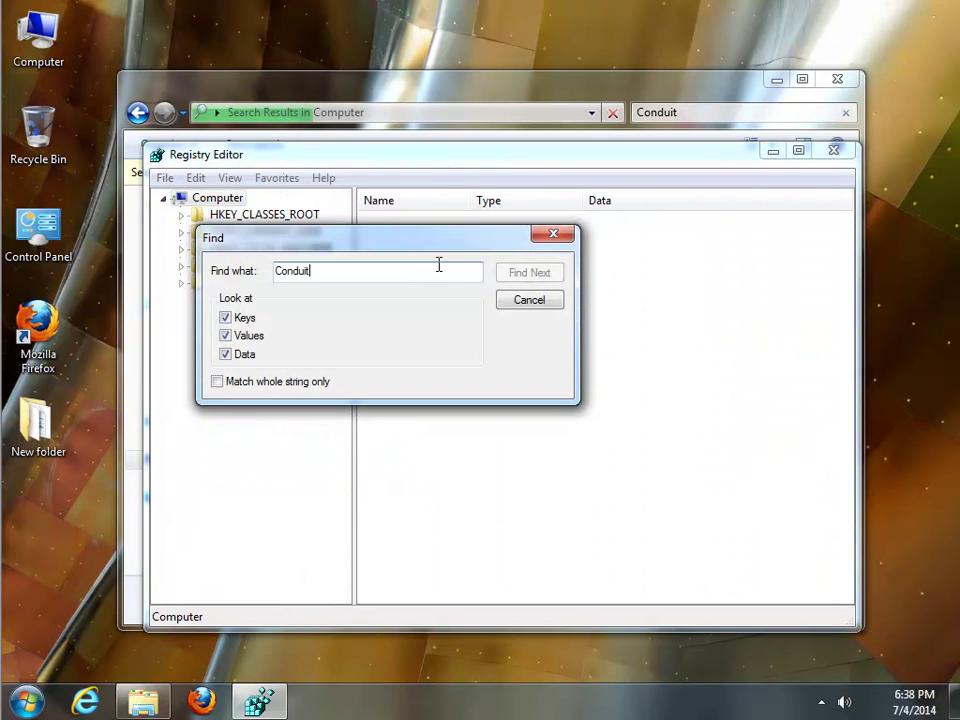
{"action": "left_click", "coordinate": [528, 272]}
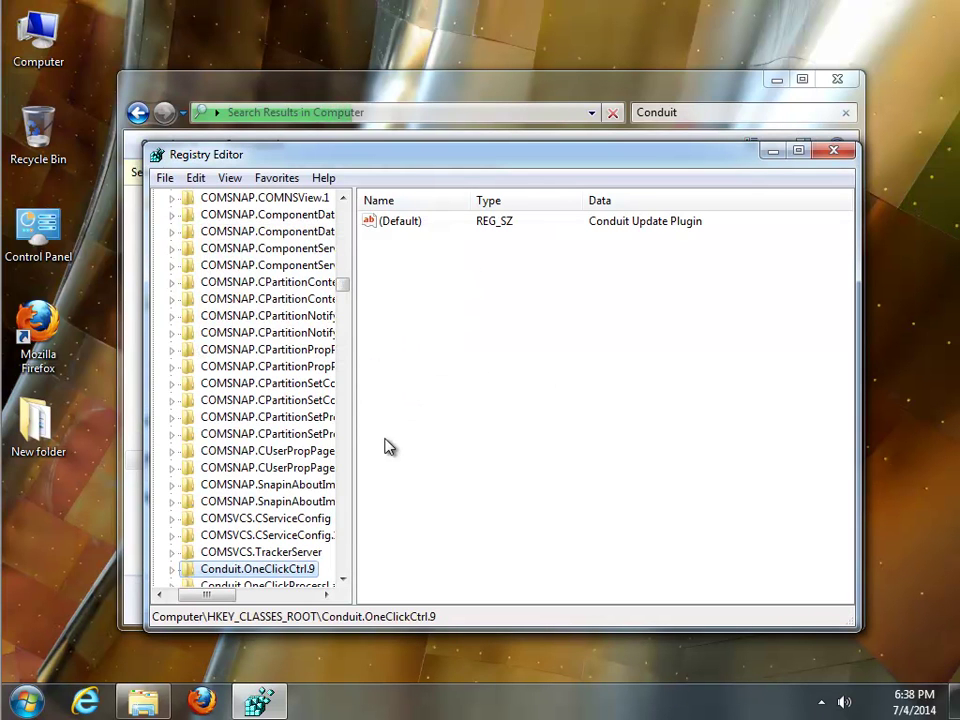
- Review the Conduit and ConduitUpdate keys under HKEY_CLASSES_ROOT one by one, and close Registry Editor
{"action": "scroll", "coordinate": [270, 560], "scroll_direction": "down", "scroll_amount": 2}
{"action": "scroll", "coordinate": [278, 524], "scroll_direction": "down", "scroll_amount": 2}
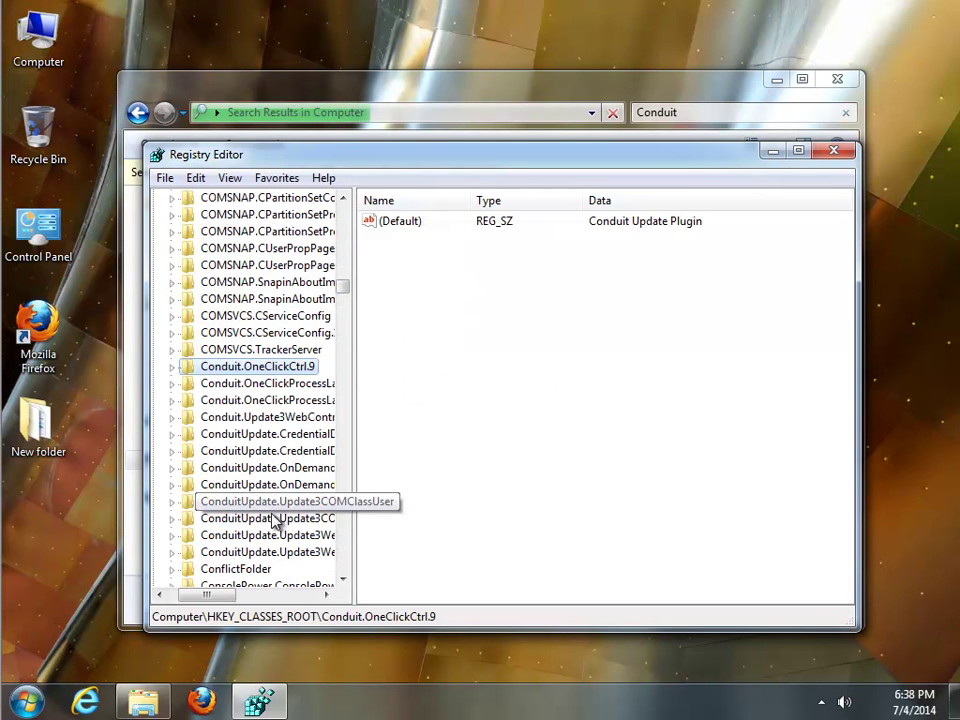
{"action": "scroll", "coordinate": [266, 535], "scroll_direction": "down", "scroll_amount": 2}
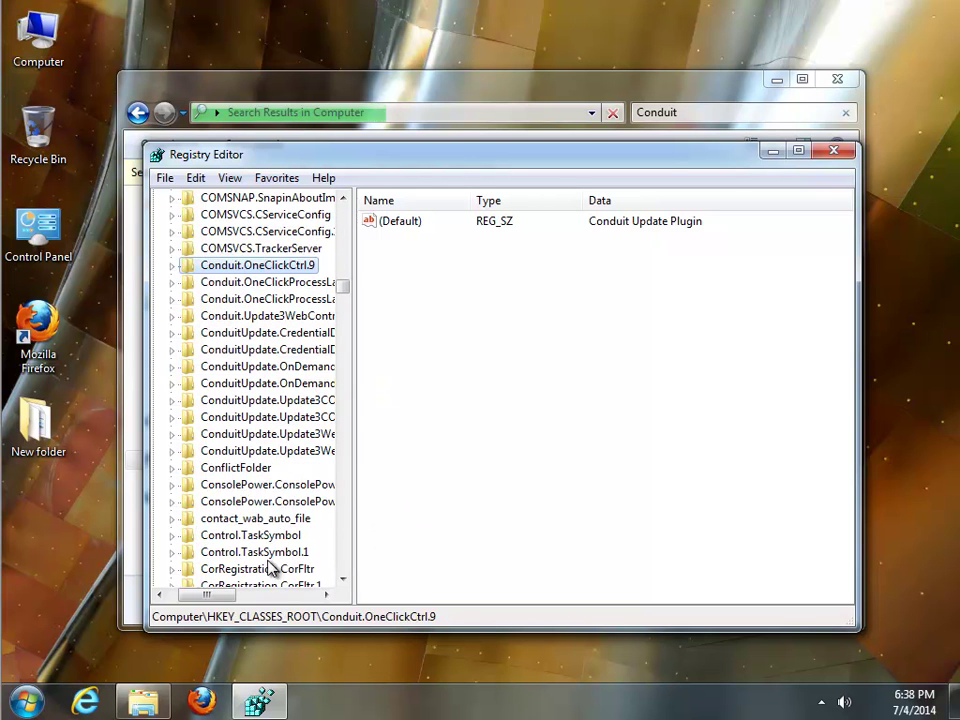
{"action": "left_click", "coordinate": [233, 298]}
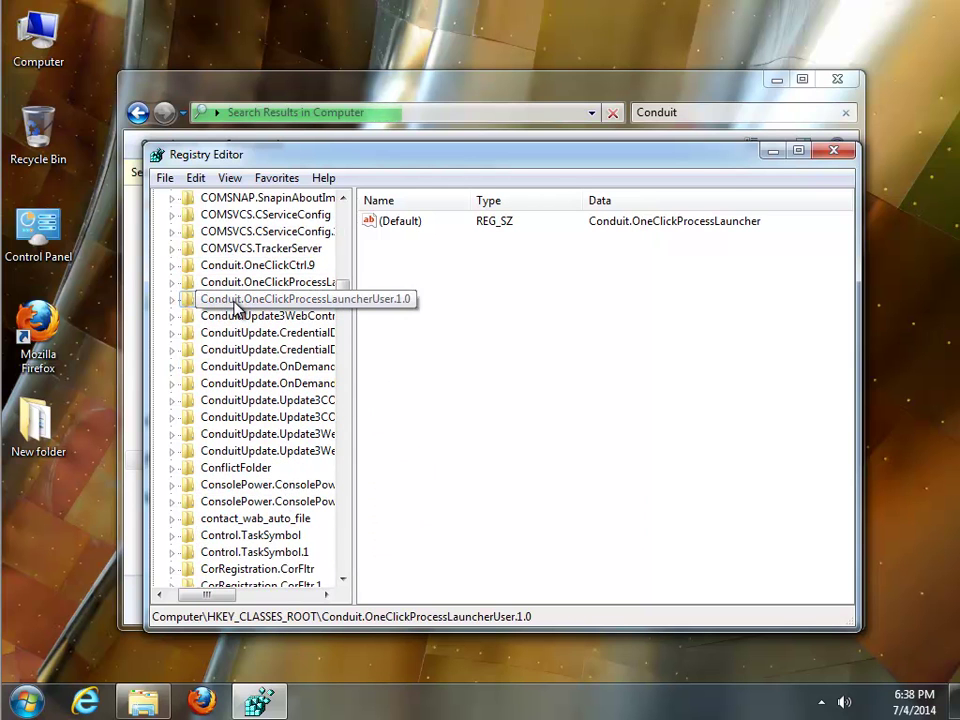
{"action": "key", "text": "Down"}
{"action": "key", "text": "Down"}
{"action": "key", "text": "Down"}
{"action": "key", "text": "Down"}
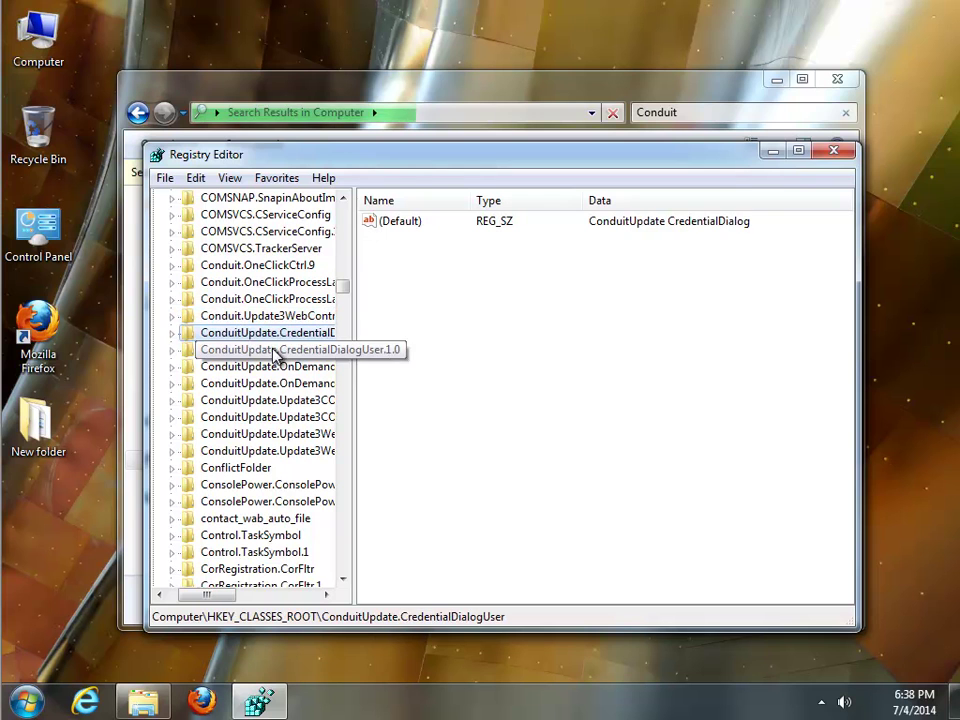
{"action": "key", "text": "Down"}
{"action": "key", "text": "Down"}
{"action": "key", "text": "Down"}
{"action": "key", "text": "Down"}
{"action": "key", "text": "Down"}
{"action": "key", "text": "Down"}
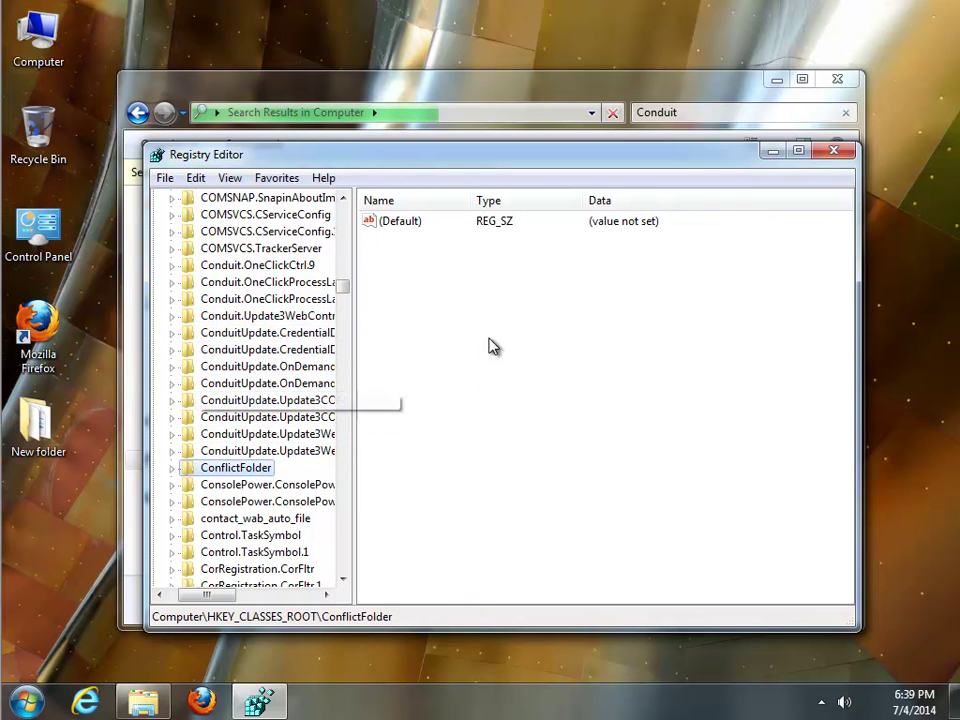
{"action": "left_click", "coordinate": [222, 451]}
{"action": "left_click", "coordinate": [831, 154]}
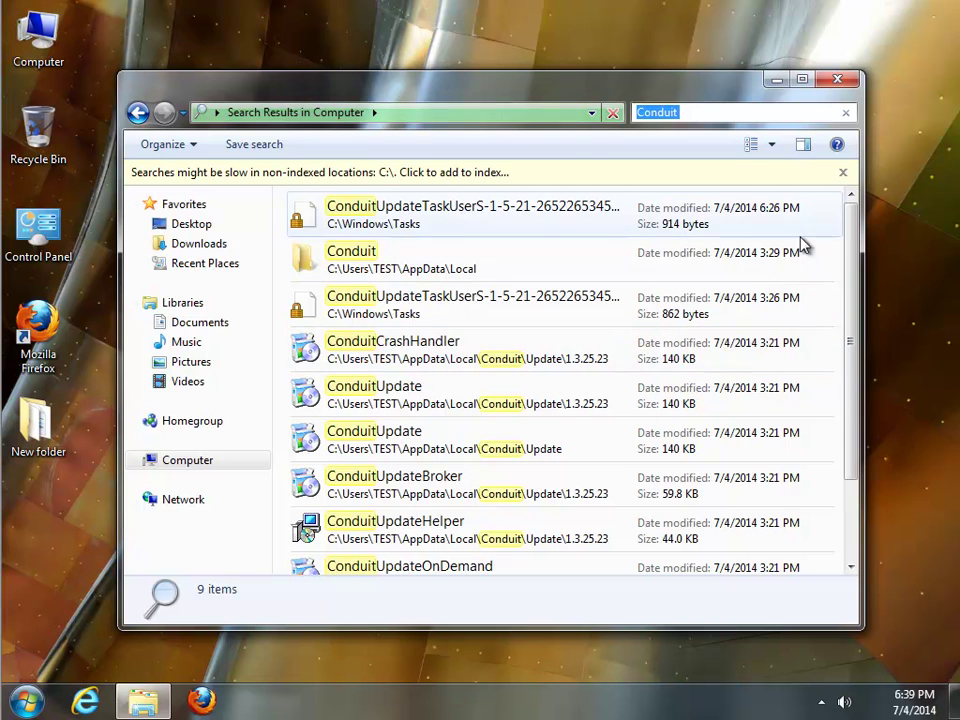
- Look through the "Conduit" search results and open the file location of ConduitUpdateHelper
{"action": "left_click_drag", "start_coordinate": [846, 229], "coordinate": [866, 415]}
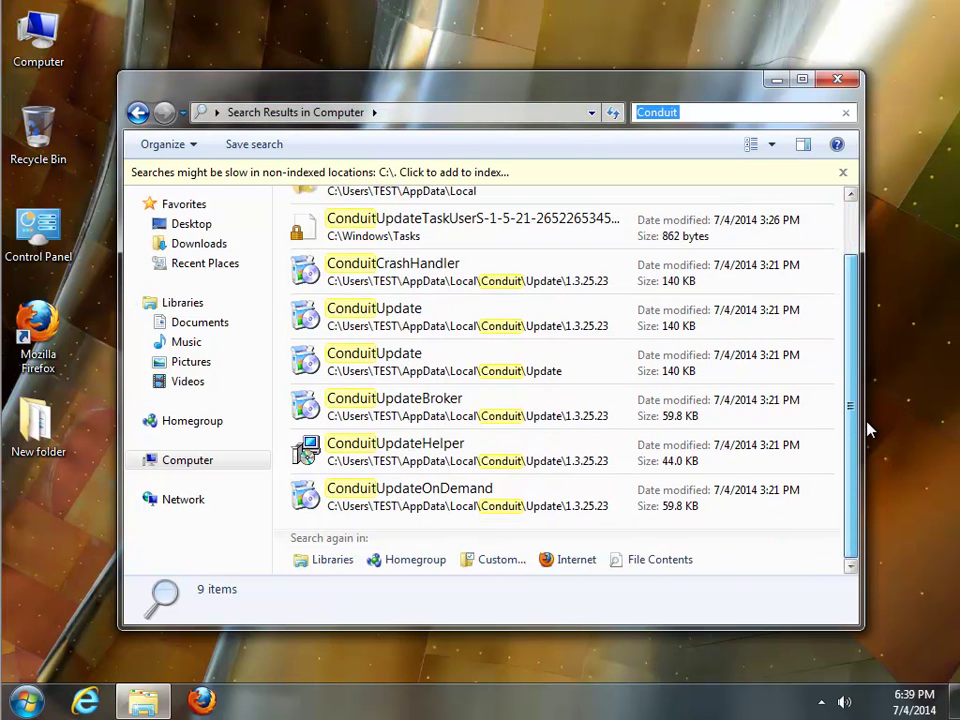
{"action": "left_click", "coordinate": [335, 465]}
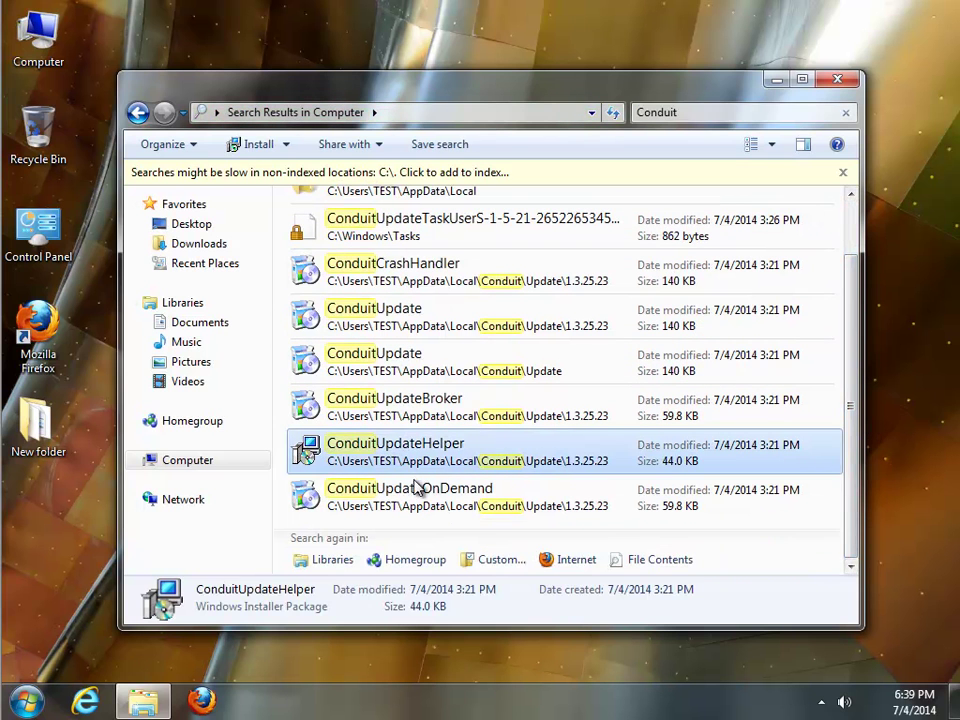
{"action": "right_click", "coordinate": [407, 461]}
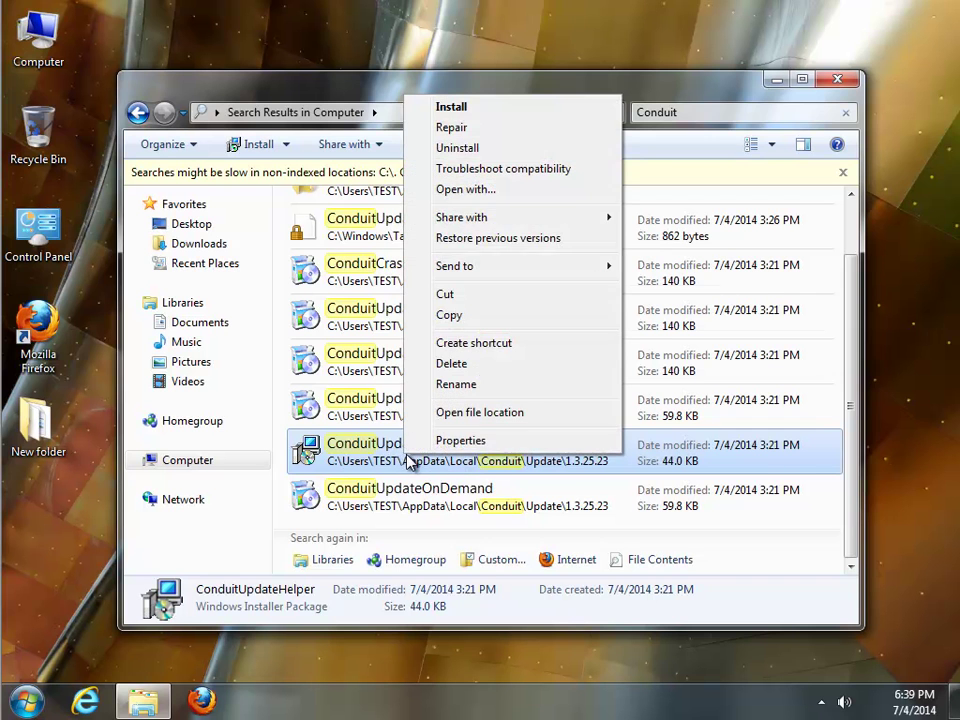
{"action": "left_click", "coordinate": [470, 413]}
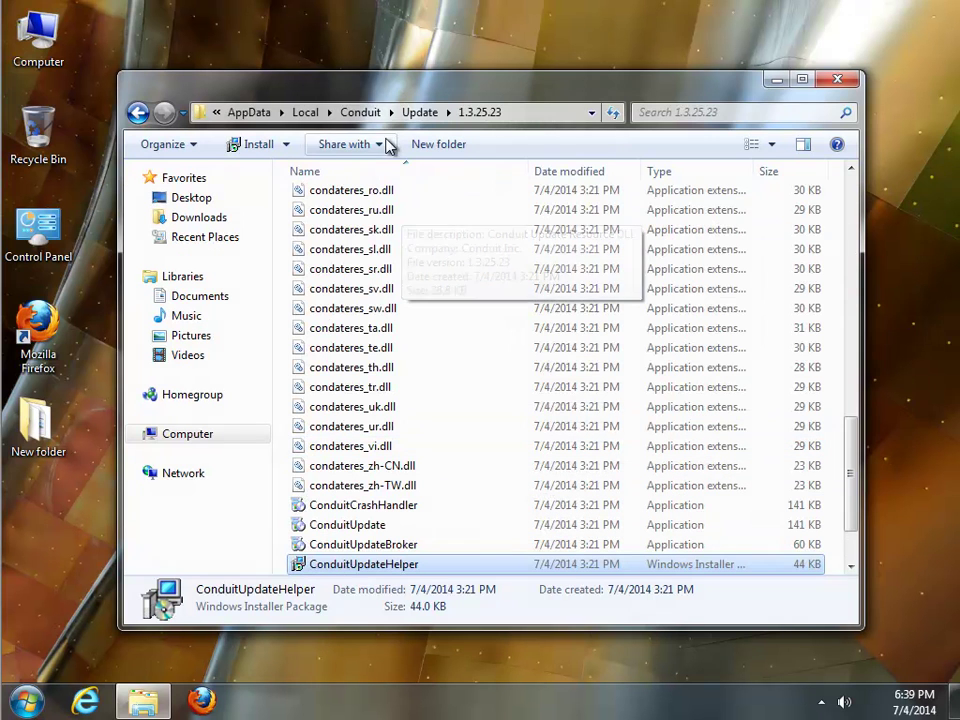
- Shorten the folder path to the Conduit folder in AppData\Local and inspect its CrashReports and Update subfolders
{"action": "left_click", "coordinate": [534, 114]}
{"action": "left_click", "coordinate": [400, 114]}
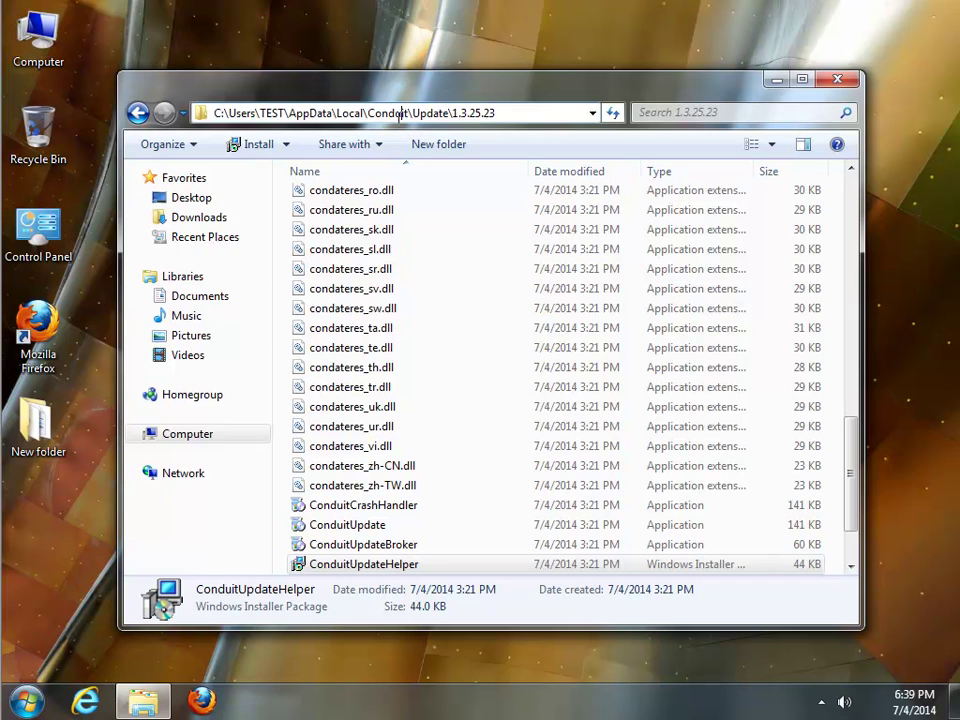
{"action": "key", "text": "BackSpace"}
{"action": "key", "text": "Return"}
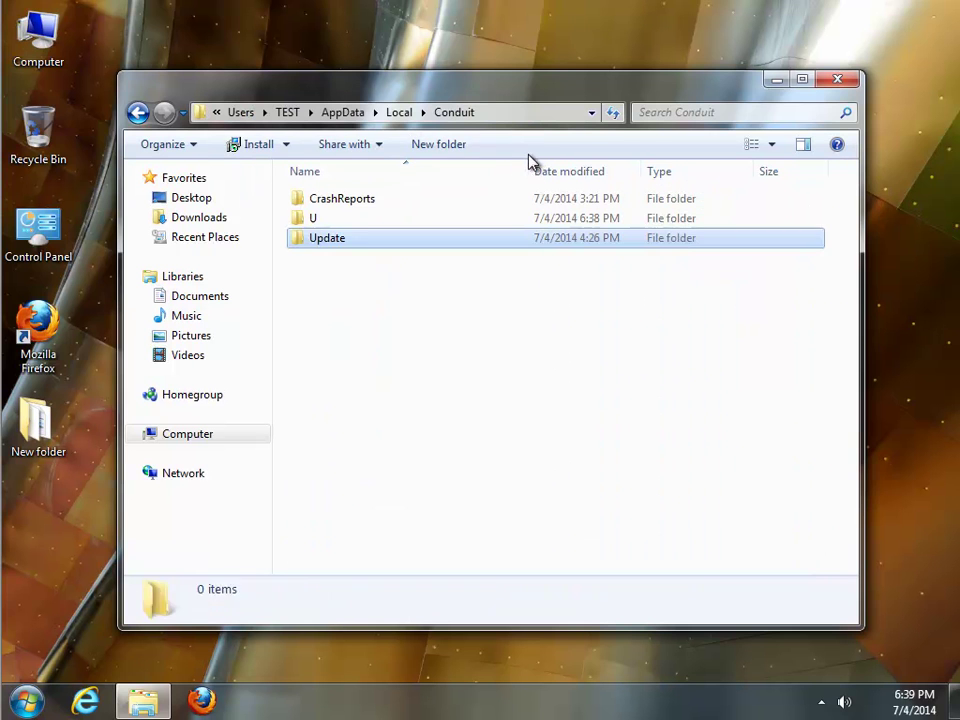
{"action": "left_click", "coordinate": [324, 204]}
{"action": "left_click", "coordinate": [330, 236]}
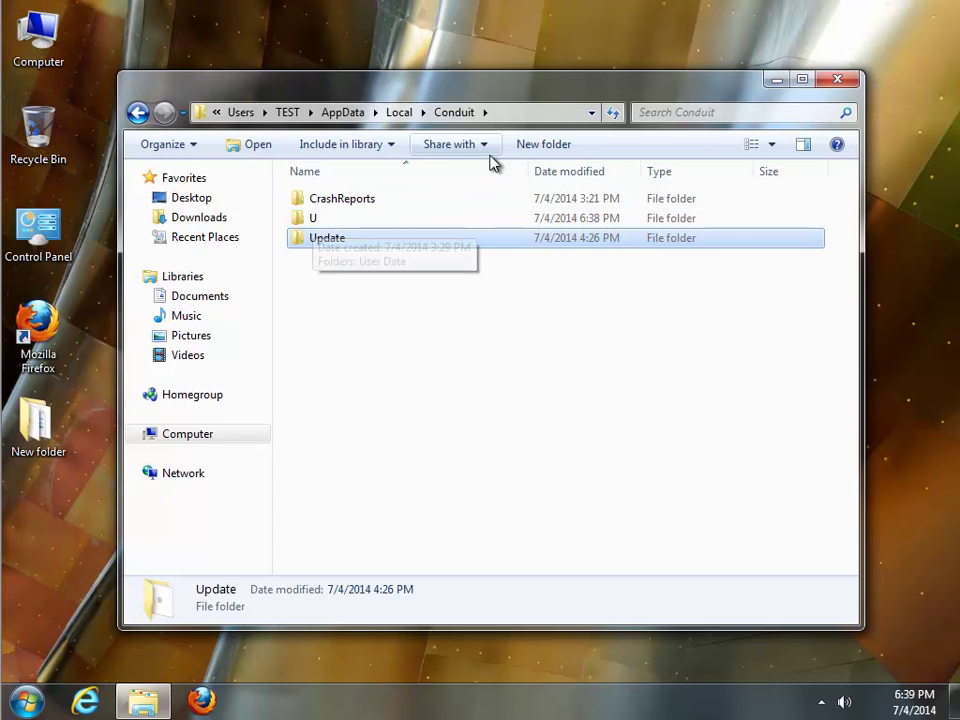
- Return to the search results for "Conduit" in Computer
{"action": "left_click", "coordinate": [139, 115]}
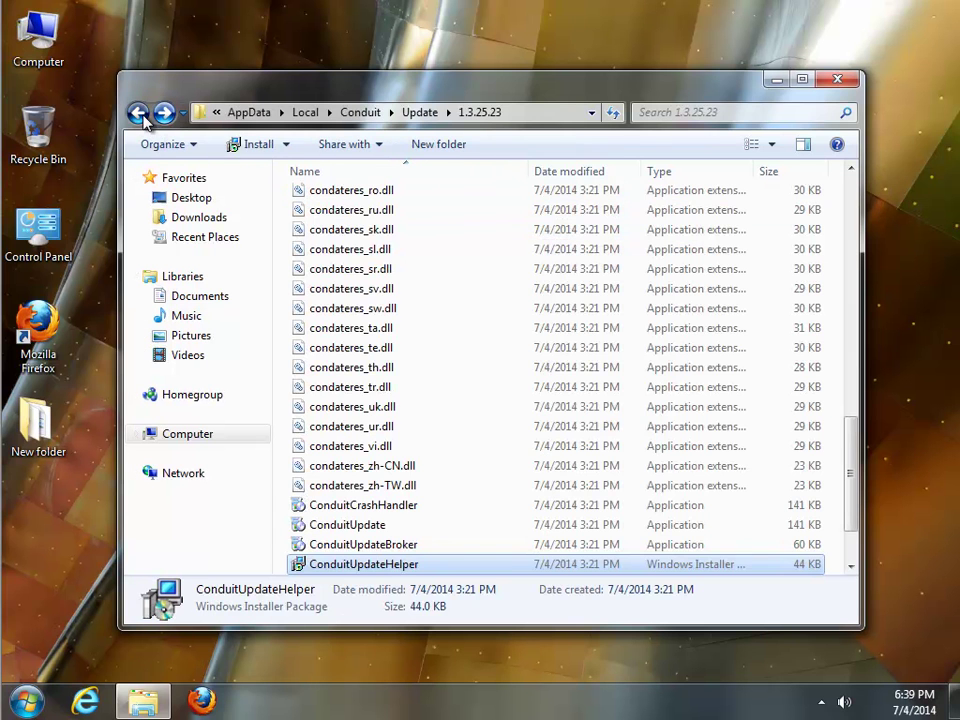
{"action": "left_click", "coordinate": [139, 113]}
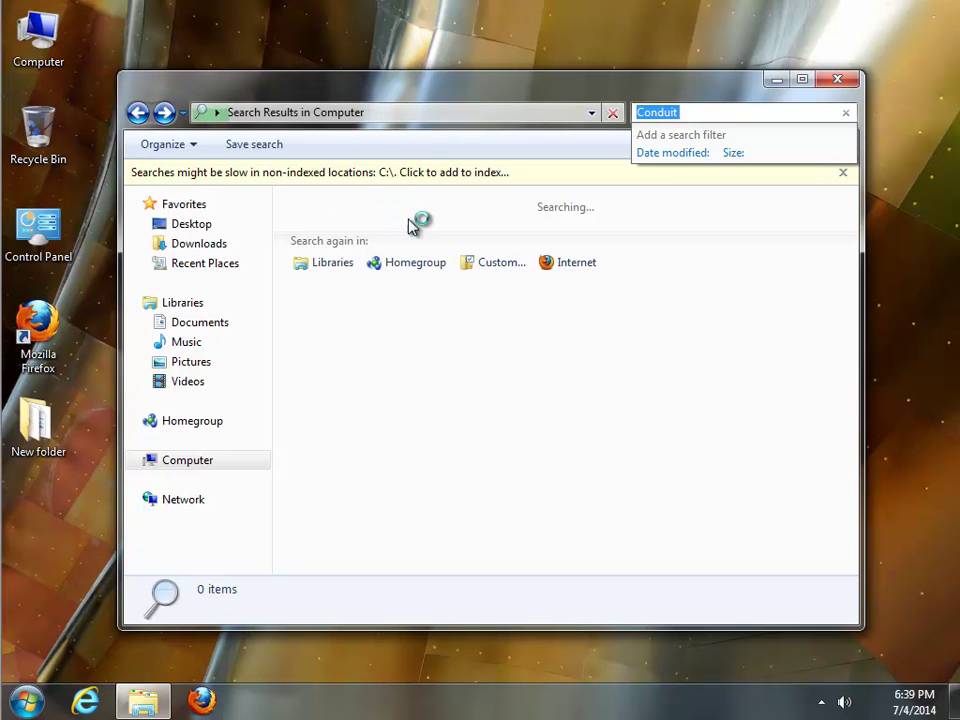
{"action": "double_click", "coordinate": [40, 45]}
{"action": "left_click", "coordinate": [858, 104]}
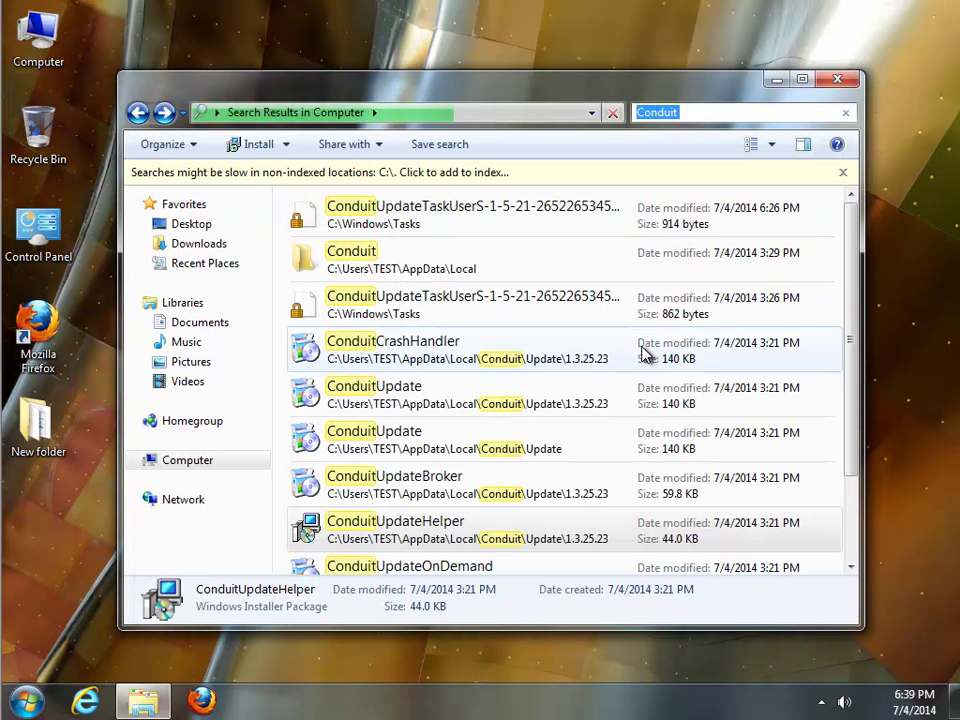
- Open the properties of ConduitUpdateHelper and copy its location path up to the AppData\Local folder
{"action": "right_click", "coordinate": [414, 537]}
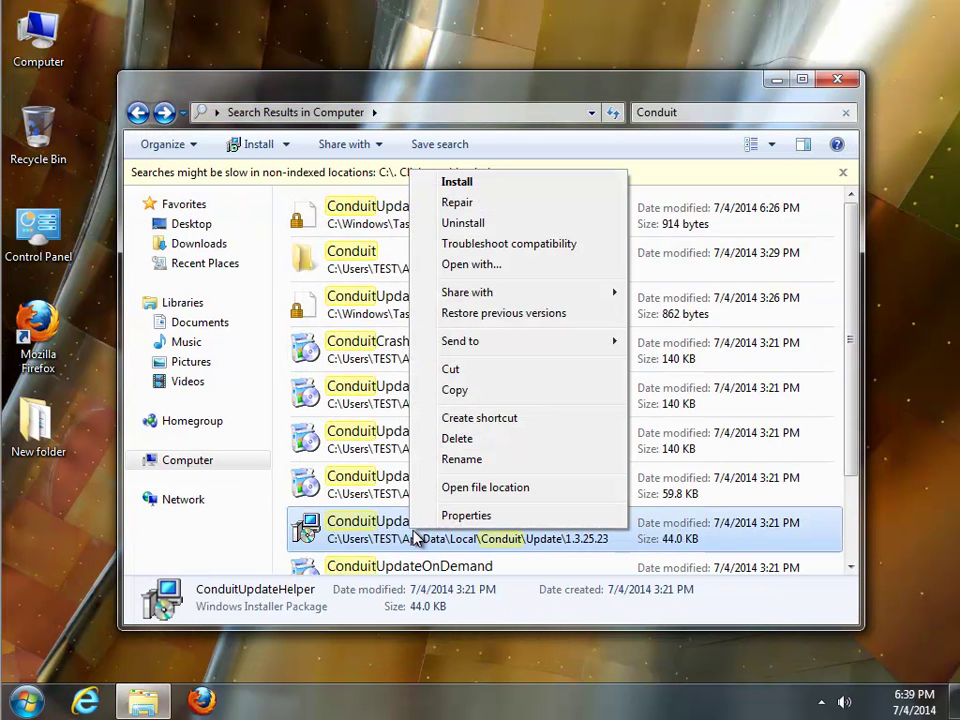
{"action": "left_click", "coordinate": [448, 518]}
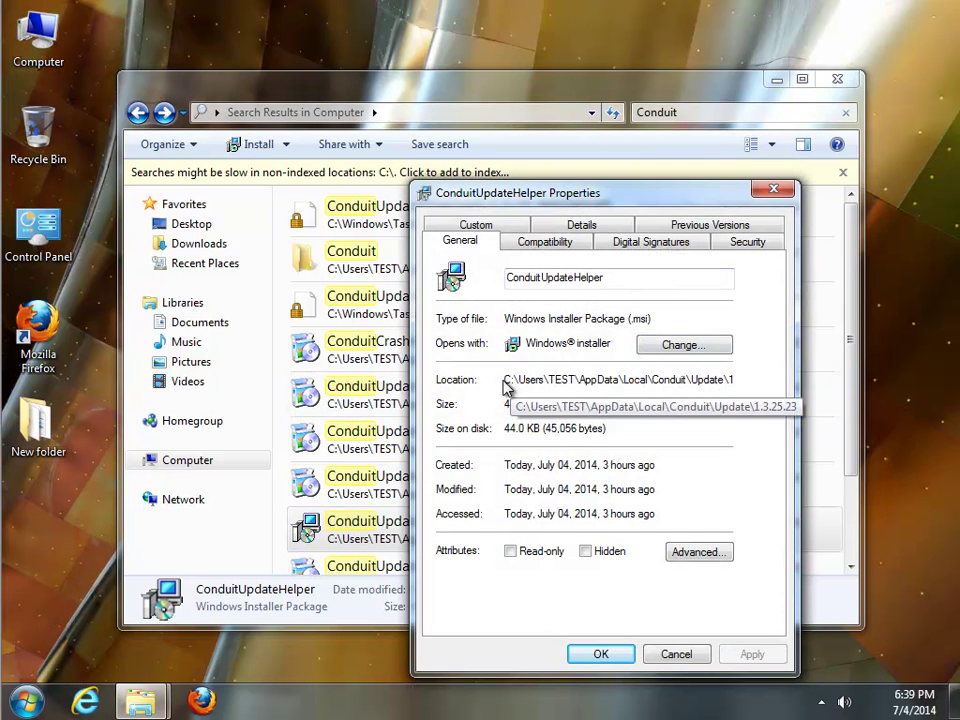
{"action": "left_click_drag", "start_coordinate": [652, 384], "coordinate": [533, 387]}
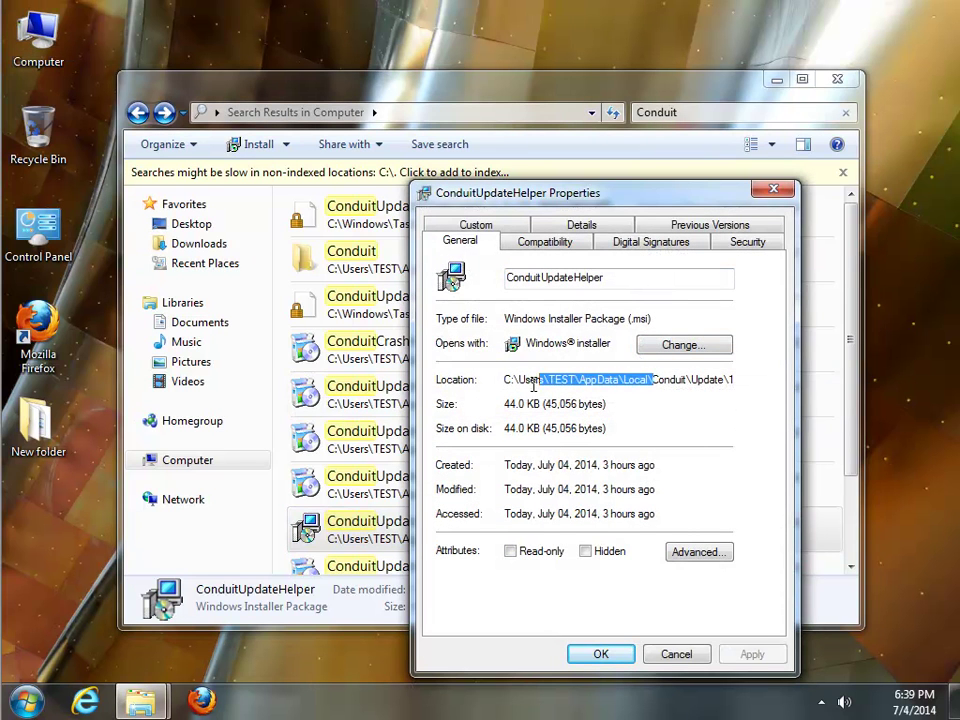
{"action": "right_click", "coordinate": [540, 385]}
{"action": "left_click", "coordinate": [586, 441]}
- Open a new Computer window, go to the copied AppData\Local path and open the Conduit folder there
{"action": "left_click", "coordinate": [22, 45]}
{"action": "double_click", "coordinate": [22, 45]}
{"action": "left_click", "coordinate": [461, 161]}
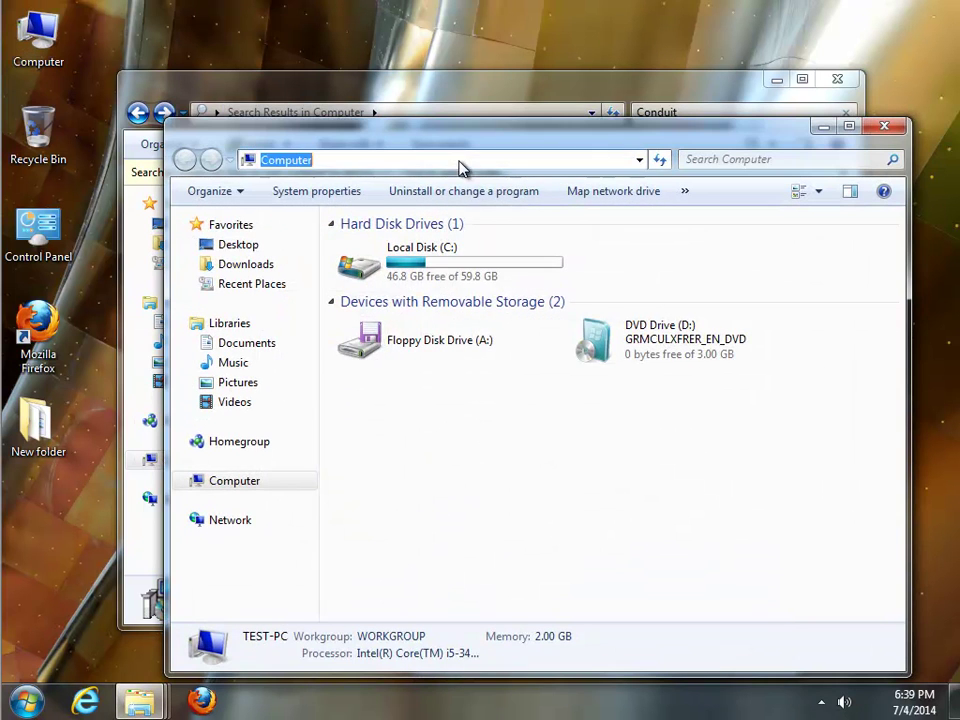
{"action": "right_click", "coordinate": [459, 162]}
{"action": "left_click", "coordinate": [500, 243]}
{"action": "key", "text": "Return"}
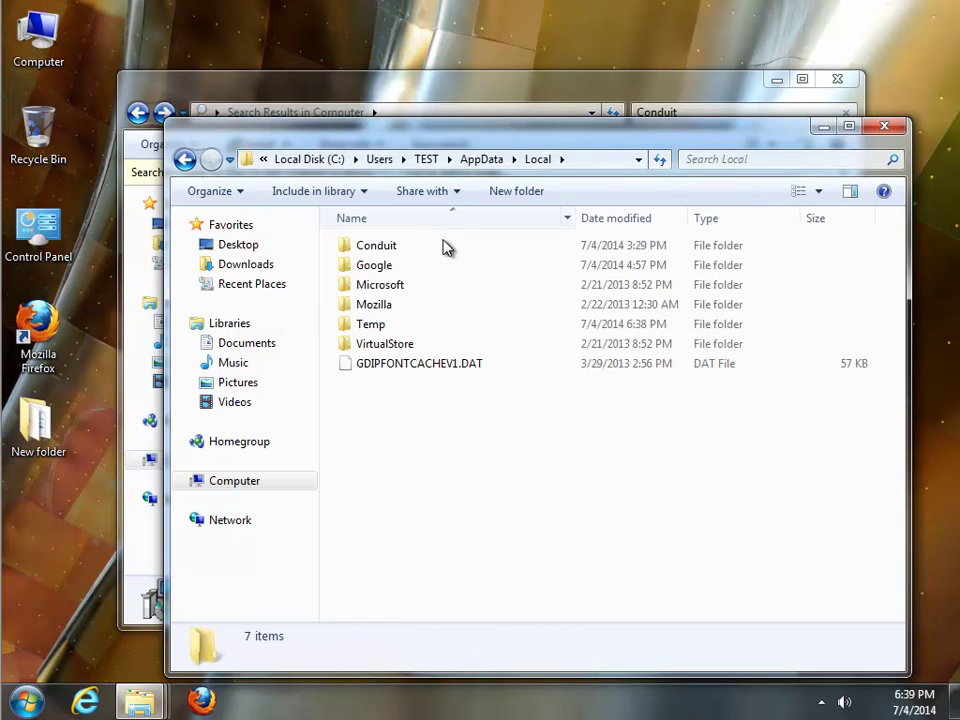
{"action": "left_click", "coordinate": [382, 248]}
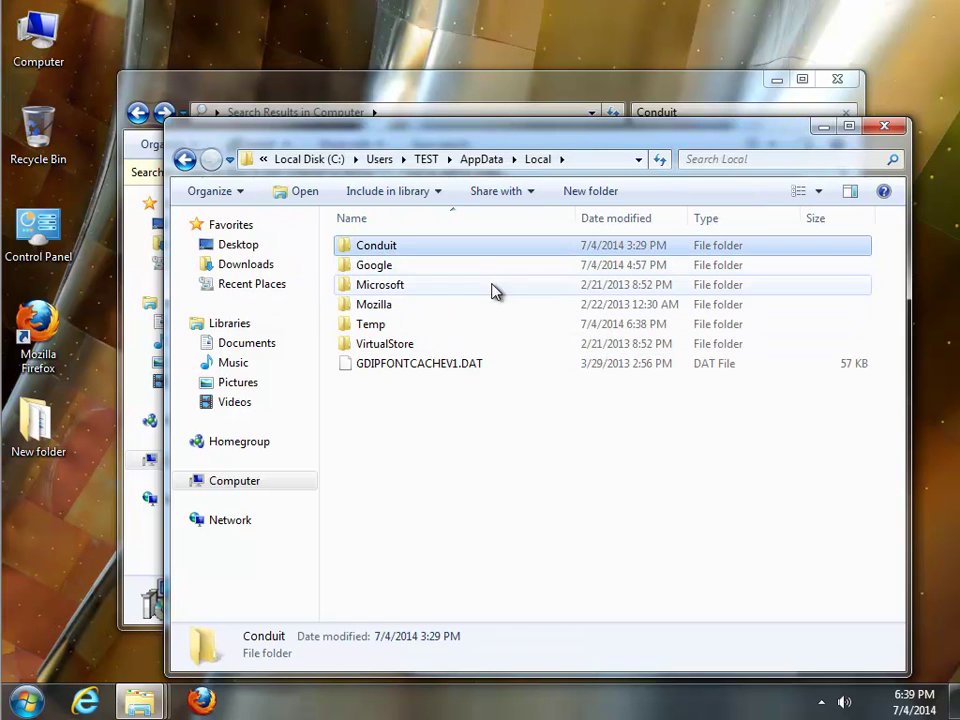
{"action": "key", "text": "Return"}
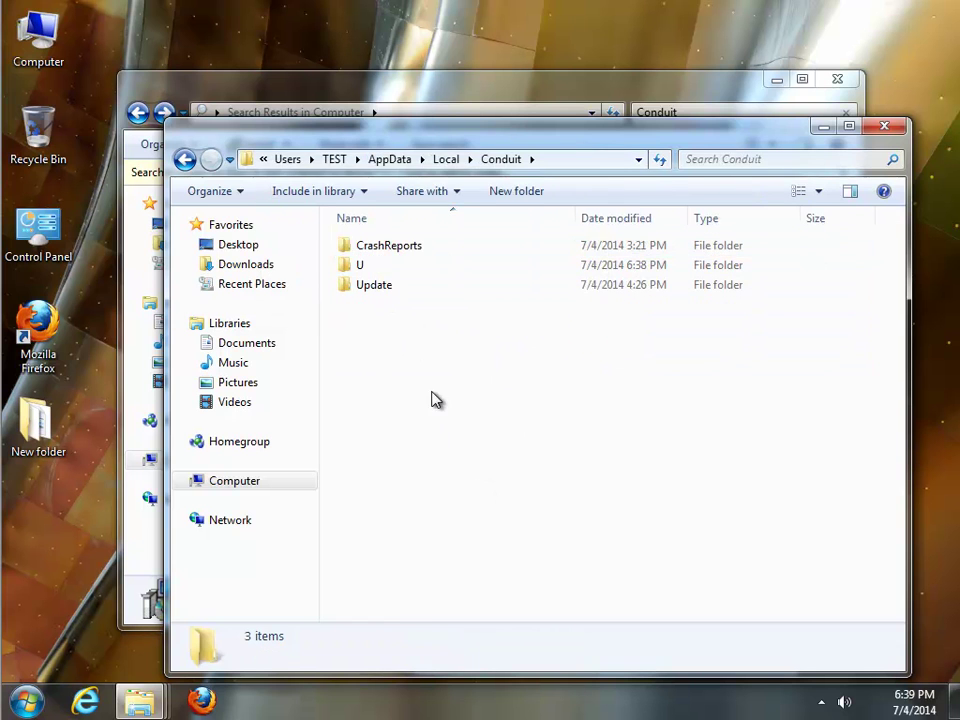
- Delete the CrashReports, U and Update folders, confirm the deletion and retry it for the Update folder in use
{"action": "left_click", "coordinate": [373, 285]}
{"action": "left_click", "coordinate": [358, 263], "text": "shift"}
{"action": "key", "text": "ctrl+a"}
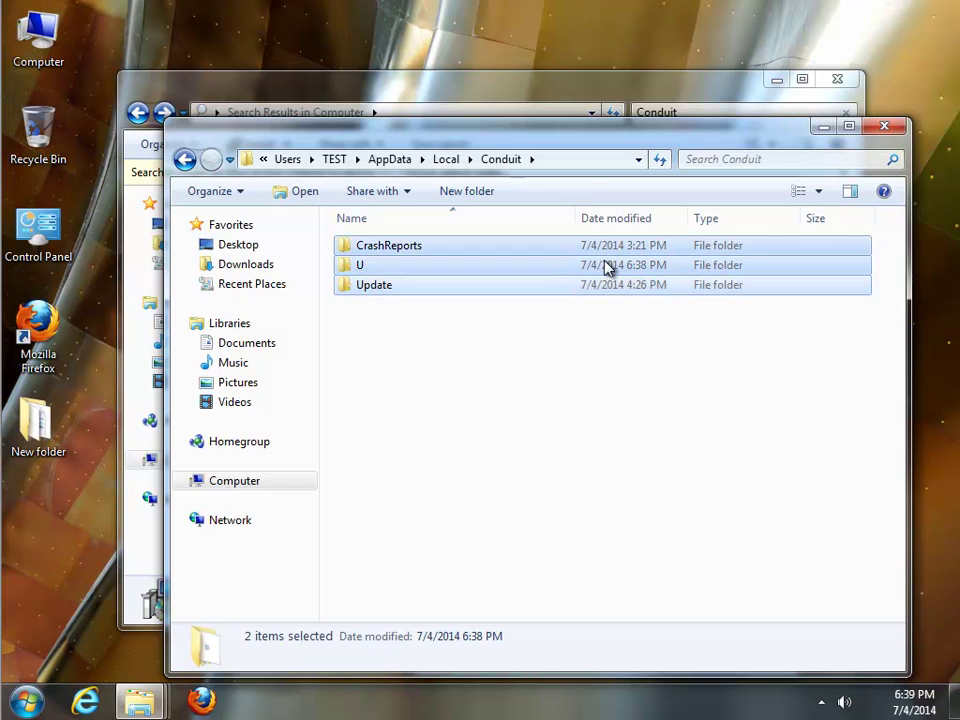
{"action": "key", "text": "Delete"}
{"action": "left_click", "coordinate": [553, 364]}
{"action": "left_click", "coordinate": [480, 438]}
- Start Task Manager, list the running processes and widen the Image Name column to show the full process names
{"action": "right_click", "coordinate": [312, 697]}
{"action": "left_click", "coordinate": [385, 633]}
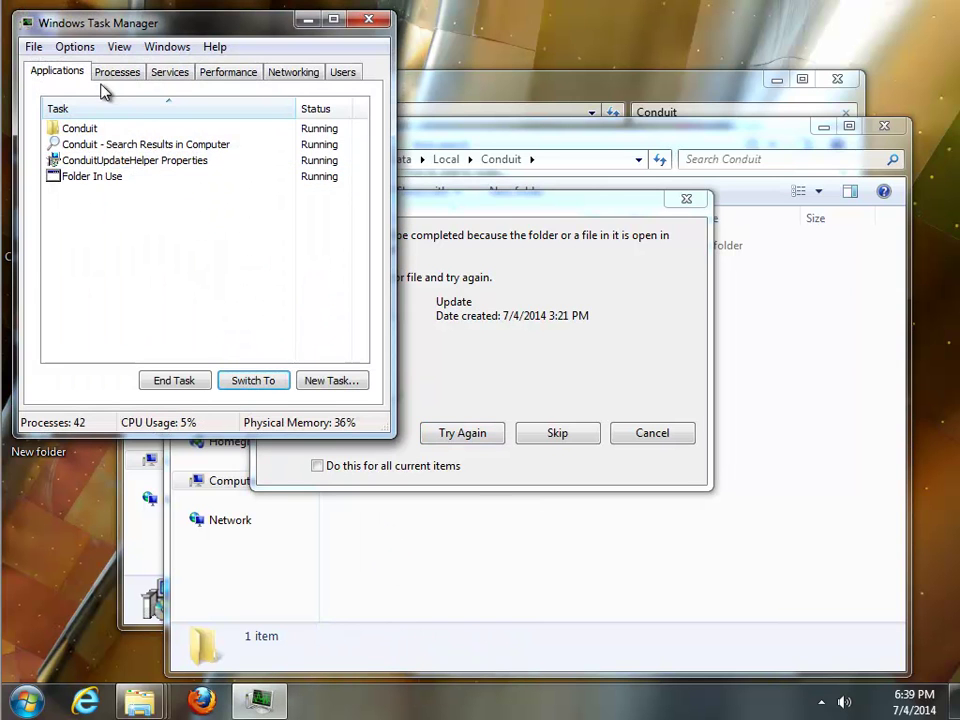
{"action": "left_click", "coordinate": [117, 71]}
{"action": "left_click_drag", "start_coordinate": [129, 32], "coordinate": [215, 229]}
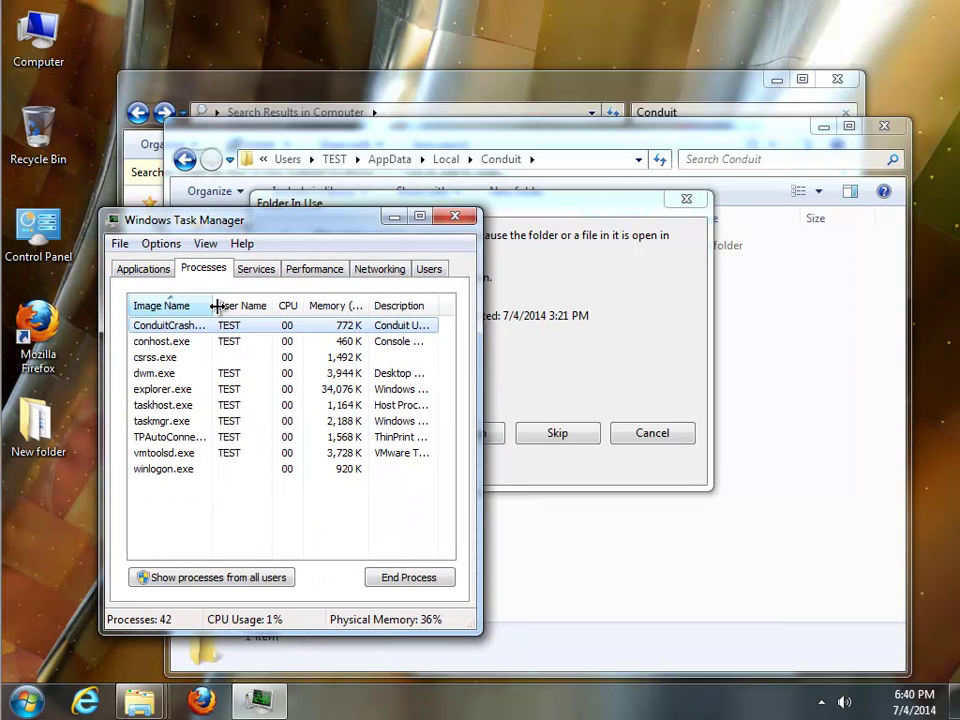
{"action": "left_click_drag", "start_coordinate": [210, 305], "coordinate": [287, 305]}
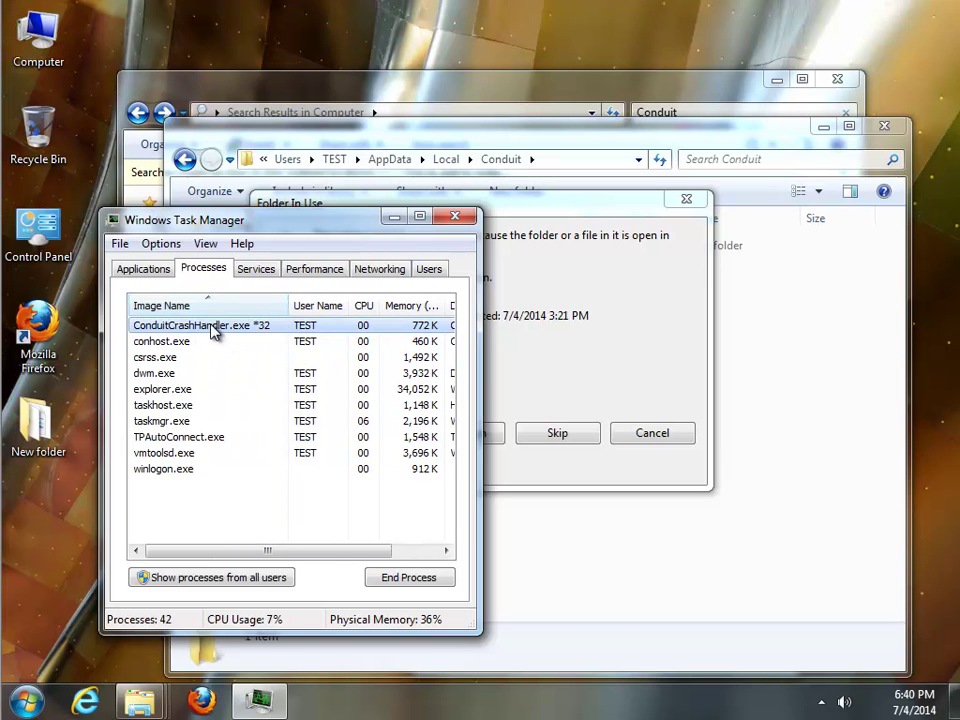
- End the ConduitCrashHandler.exe process, minimize Task Manager and retry deleting the Update folder
{"action": "key", "text": "Delete"}
{"action": "left_click", "coordinate": [505, 388]}
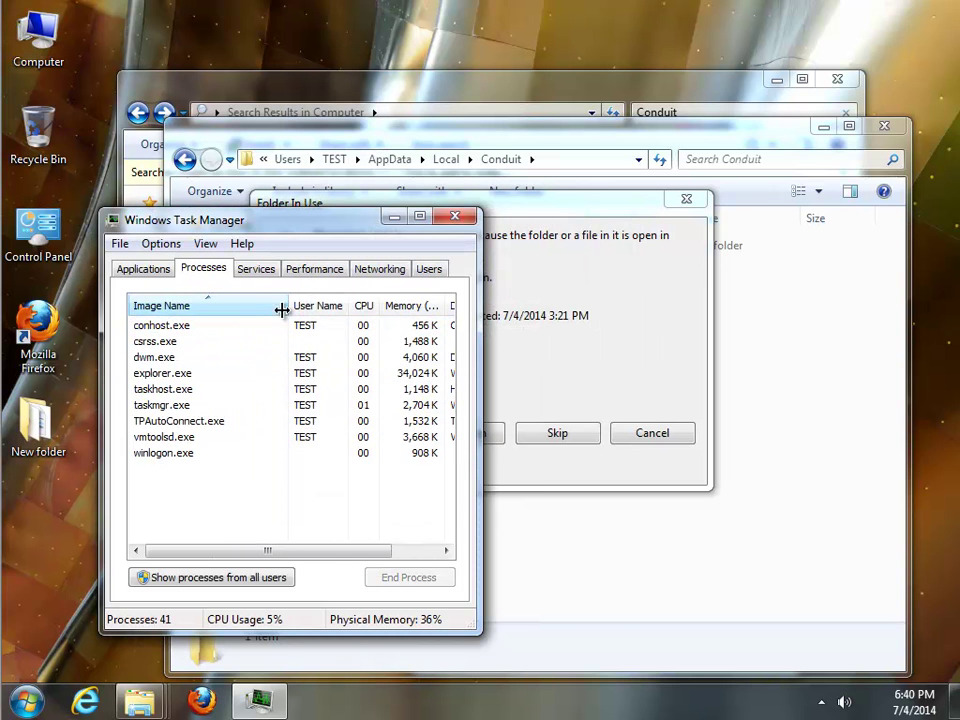
{"action": "left_click", "coordinate": [421, 218]}
{"action": "left_click", "coordinate": [480, 436]}
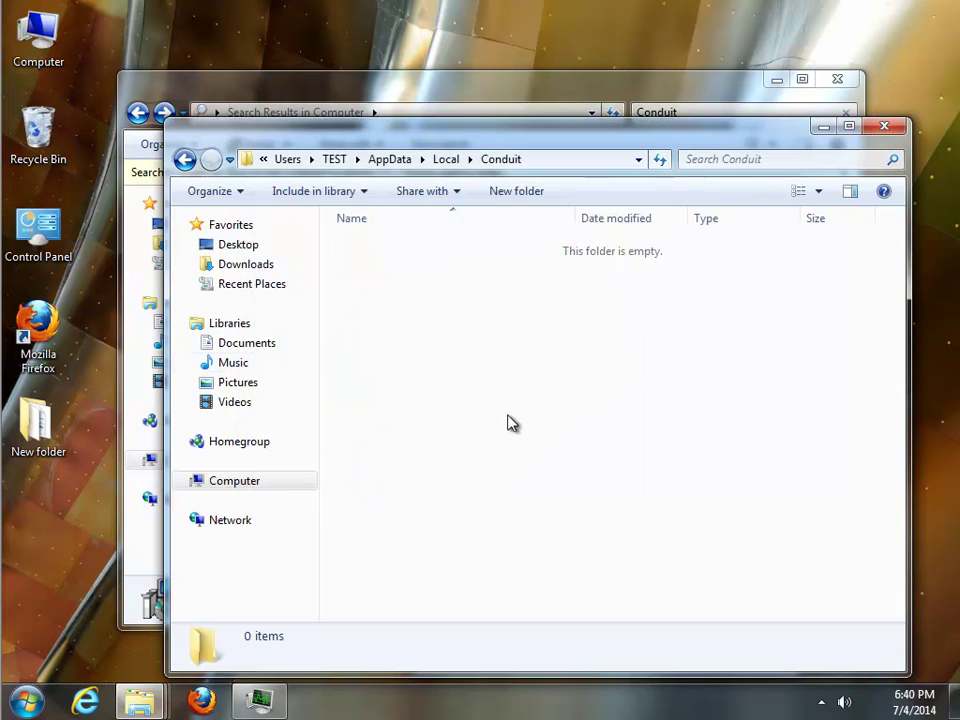
- Close the Conduit folder and the ConduitUpdateHelper properties, then delete all items in the Conduit search results and confirm the deletion
{"action": "left_click", "coordinate": [885, 127]}
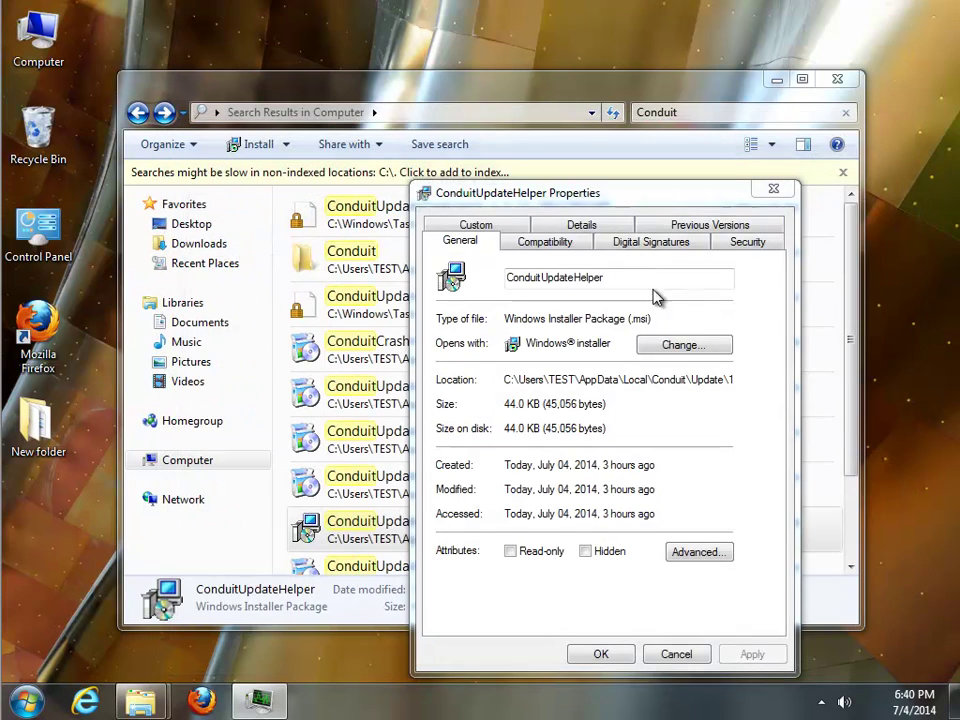
{"action": "left_click", "coordinate": [771, 191]}
{"action": "left_click", "coordinate": [425, 437]}
{"action": "key", "text": "ctrl+a"}
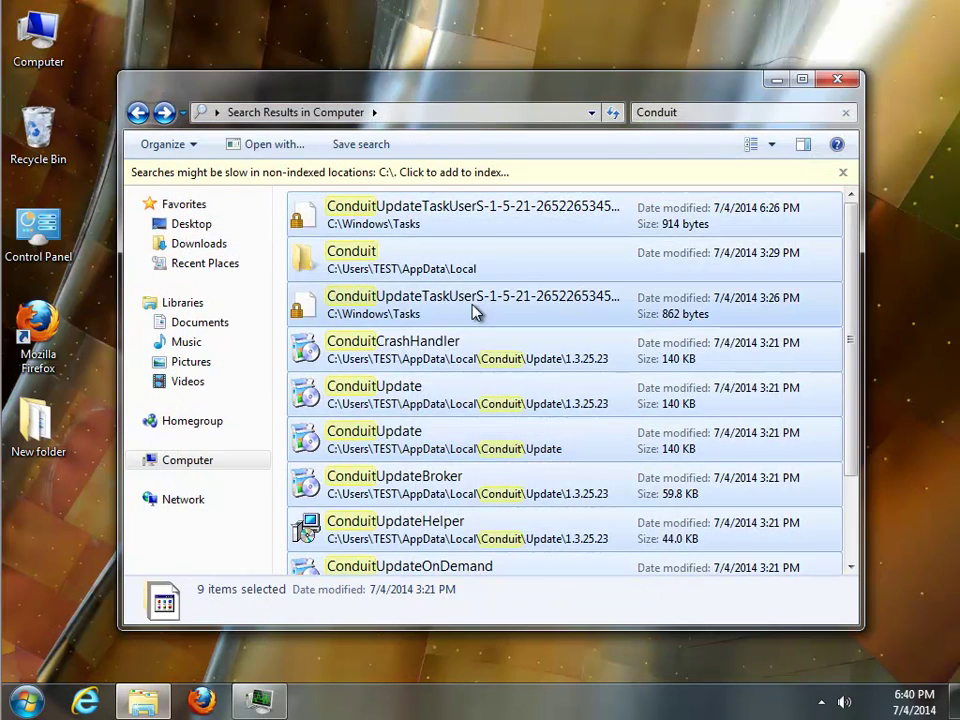
{"action": "right_click", "coordinate": [485, 308]}
{"action": "left_click", "coordinate": [514, 414]}
{"action": "left_click", "coordinate": [555, 364]}
{"action": "left_click", "coordinate": [556, 364]}
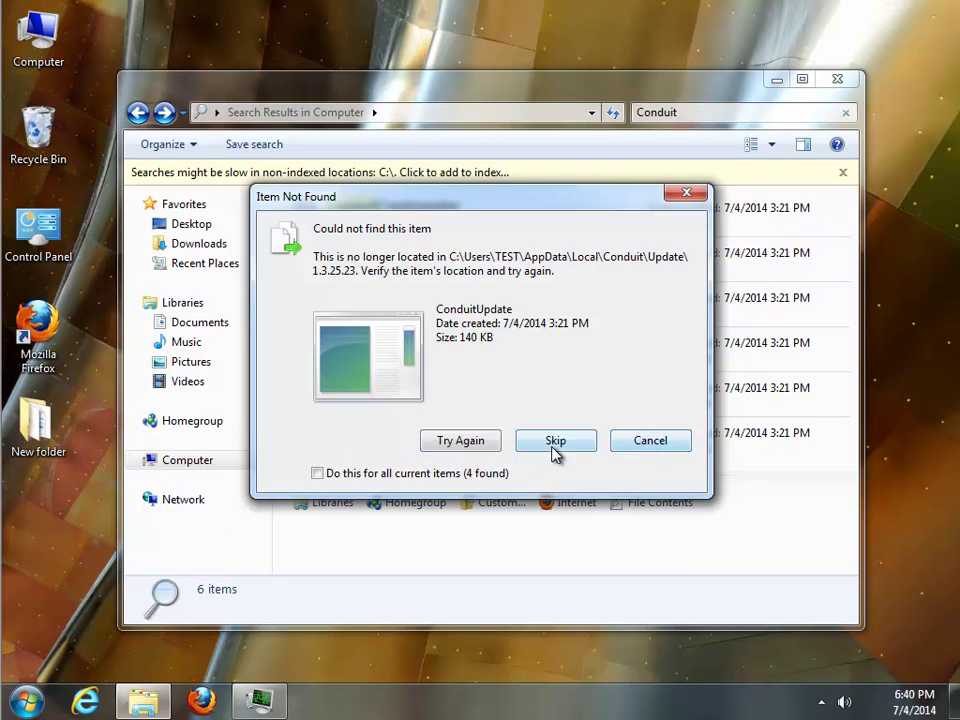
- Skip each Conduit file that can no longer be found and close the search results window
{"action": "left_click", "coordinate": [555, 441]}
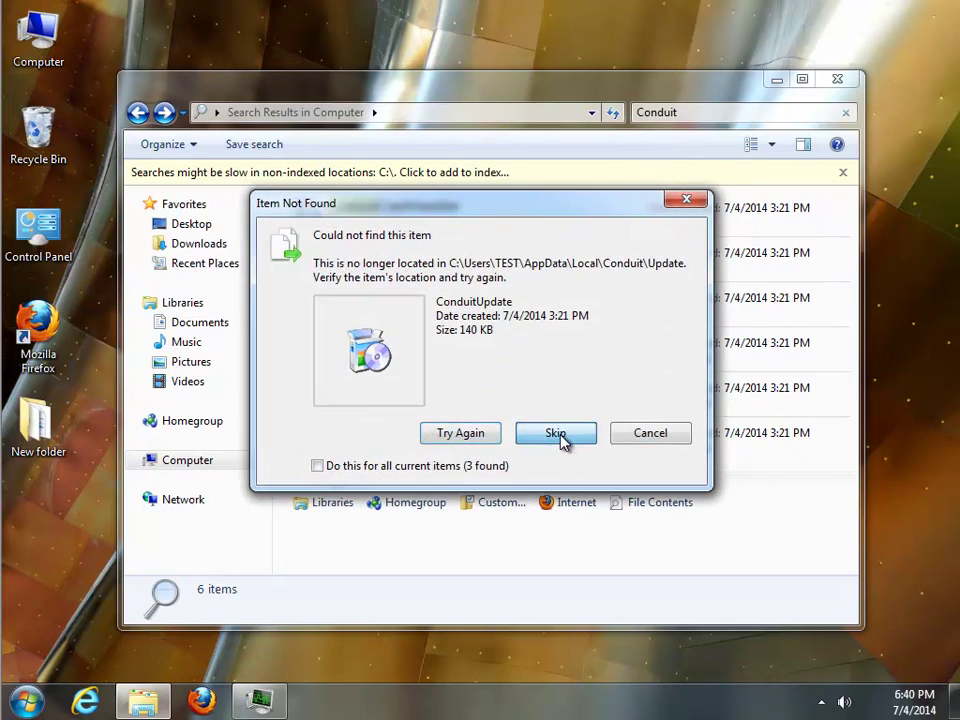
{"action": "left_click", "coordinate": [560, 441]}
{"action": "left_click", "coordinate": [559, 446]}
{"action": "left_click", "coordinate": [557, 442]}
{"action": "left_click", "coordinate": [558, 443]}
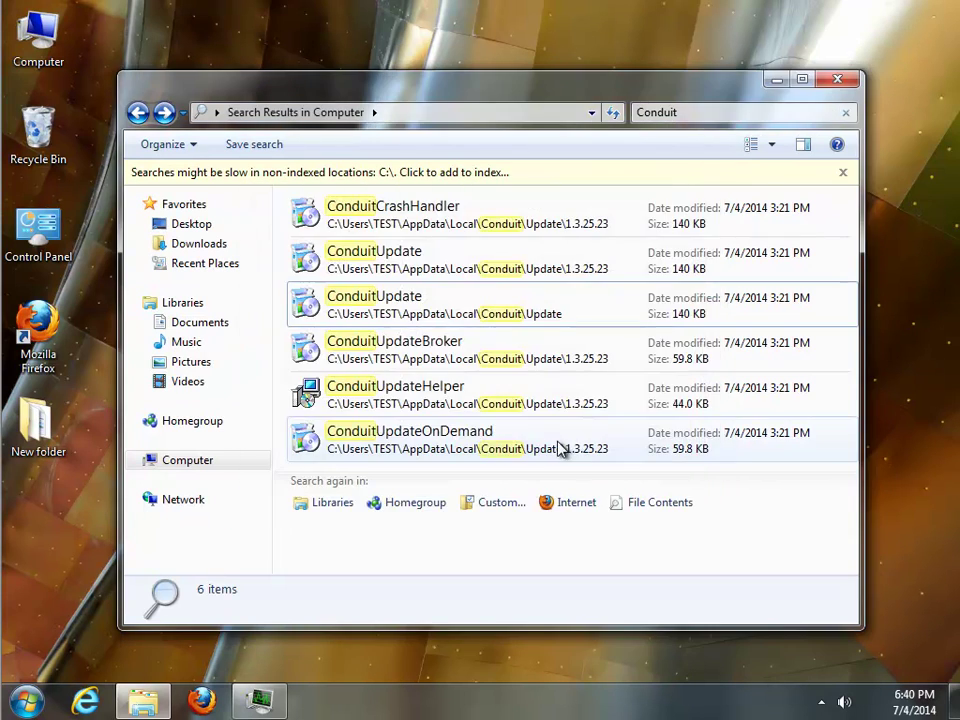
{"action": "left_click", "coordinate": [850, 82]}
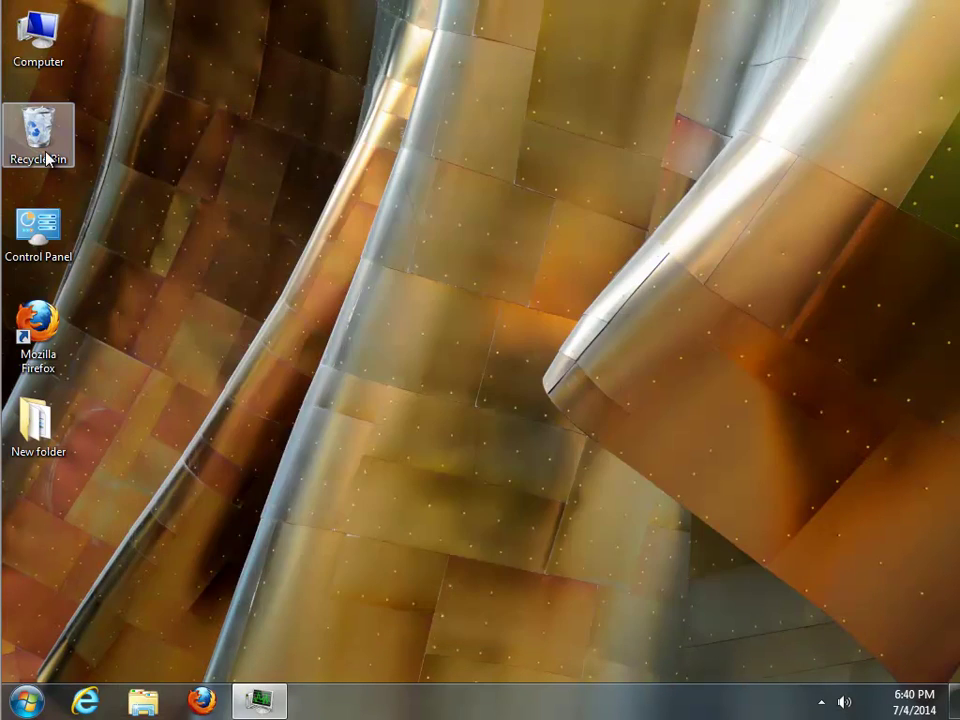
- Open the Recycle Bin, select the CrashReports, U and Update folders and display them as large icons
{"action": "double_click", "coordinate": [38, 130]}
{"action": "left_click_drag", "start_coordinate": [670, 311], "coordinate": [279, 167]}
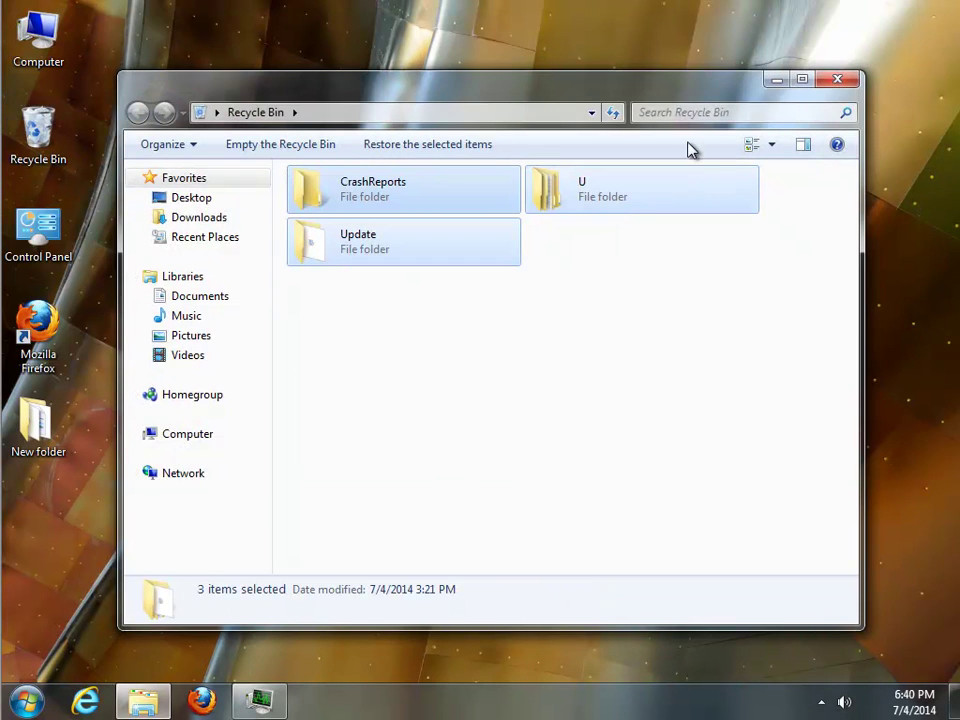
{"action": "left_click", "coordinate": [772, 147]}
{"action": "left_click", "coordinate": [824, 20]}
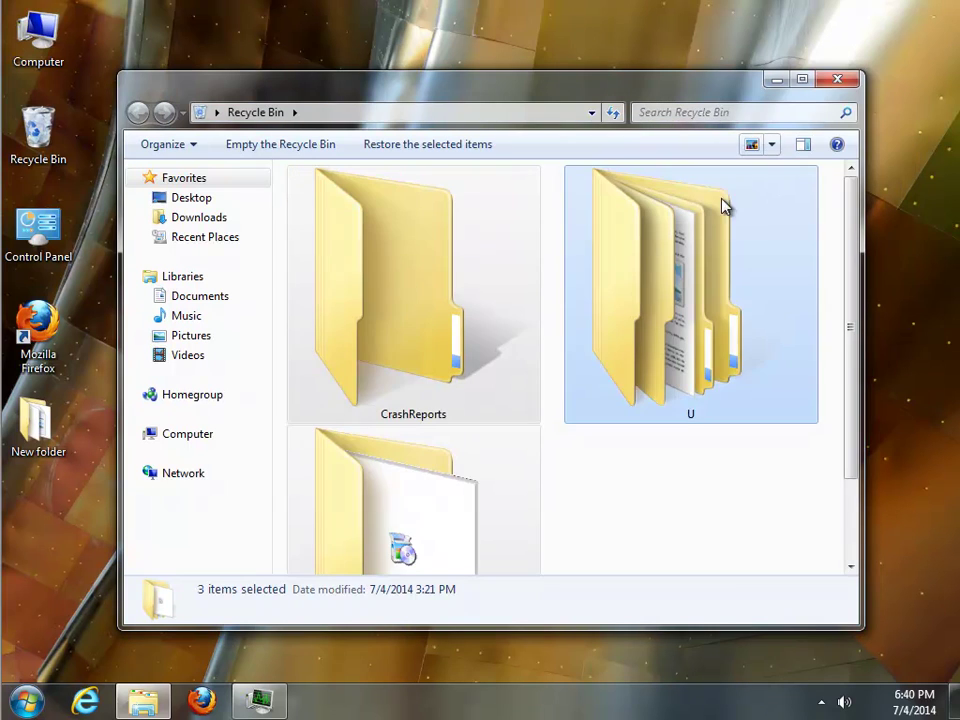
{"action": "left_click", "coordinate": [768, 147]}
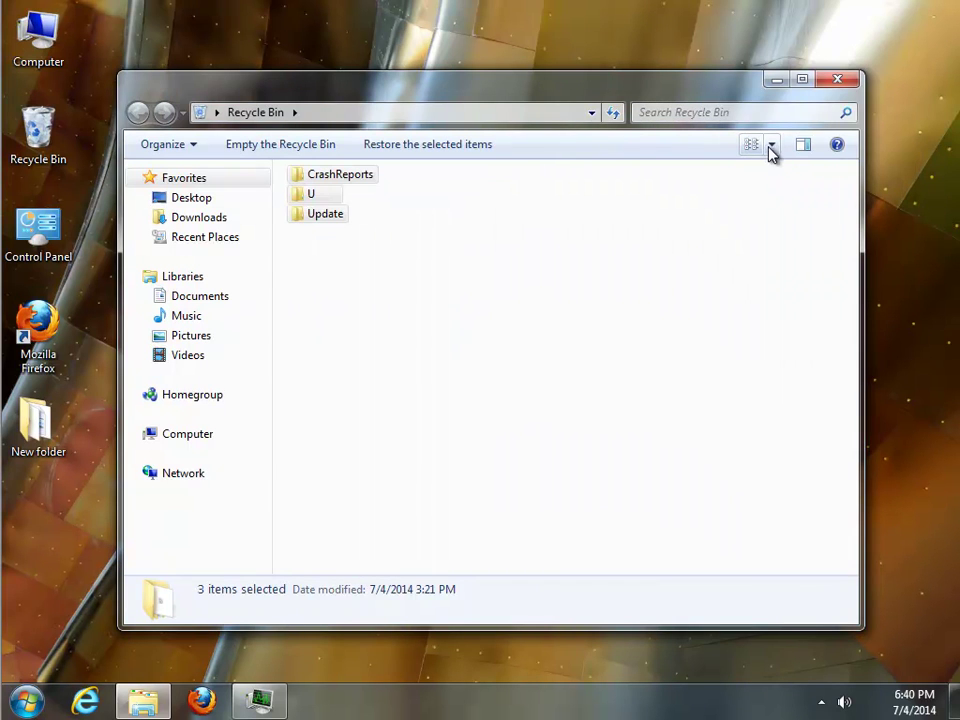
{"action": "left_click", "coordinate": [772, 147]}
{"action": "left_click", "coordinate": [838, 55]}
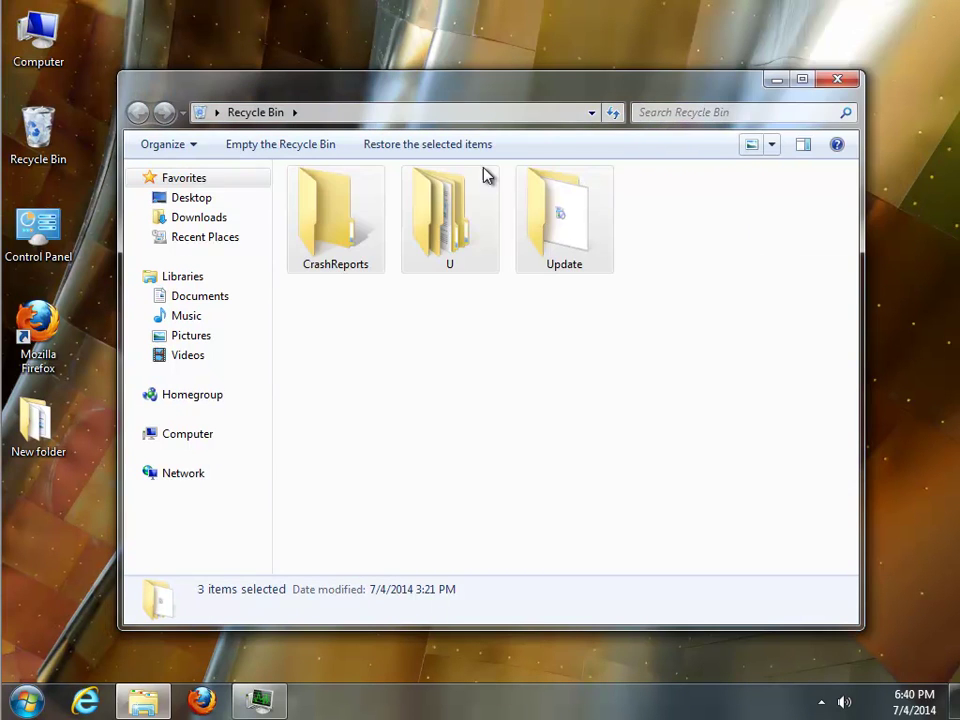
- Empty the Recycle Bin to permanently delete the CrashReports, U and Update folders
{"action": "left_click", "coordinate": [300, 148]}
{"action": "left_click_drag", "start_coordinate": [490, 310], "coordinate": [532, 303]}
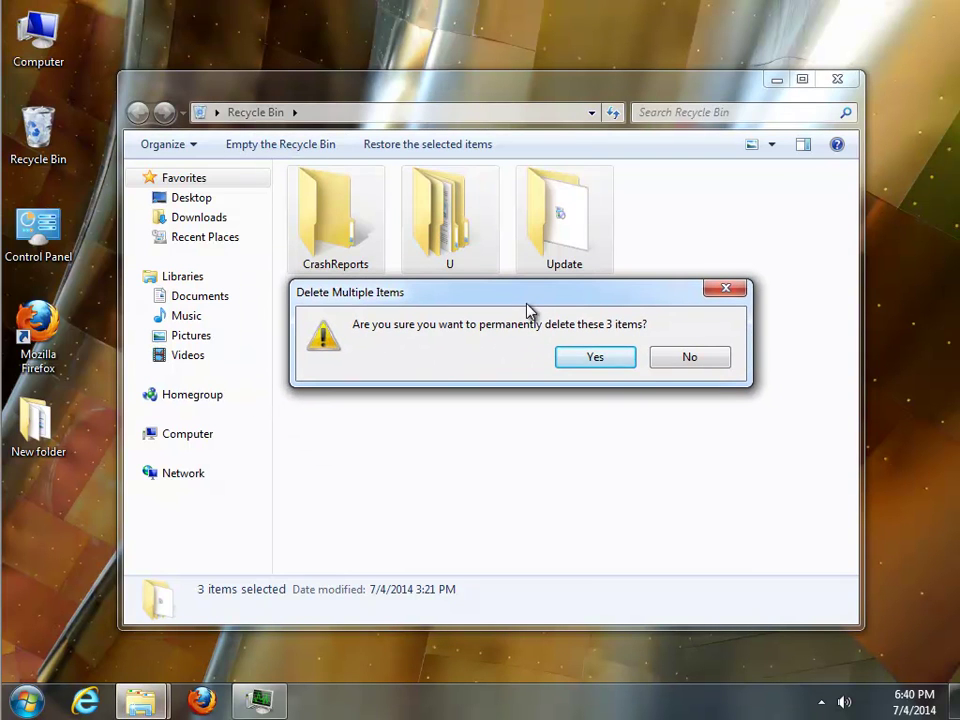